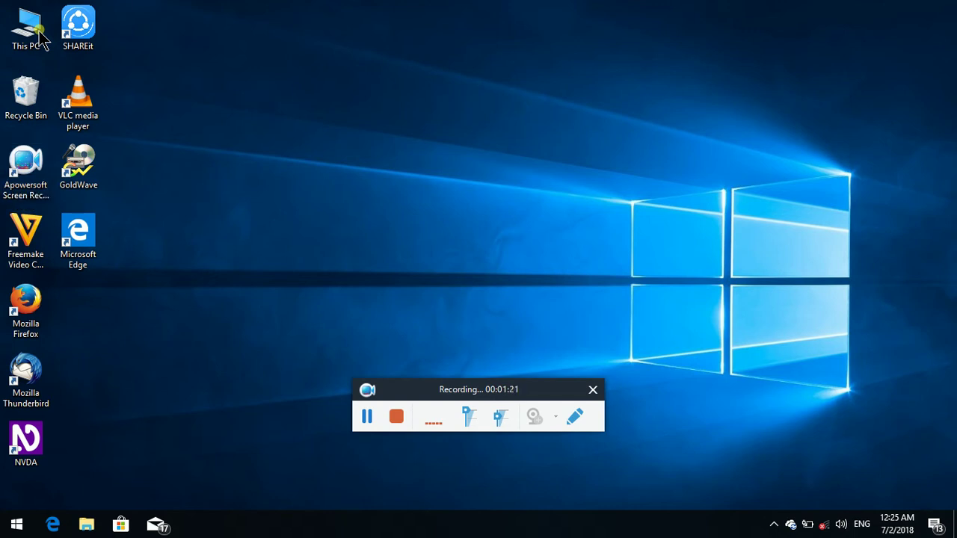
- Open the Classic Shell Start menu's All Programs list and focus the Apps folder
{"action": "key", "text": "super"}
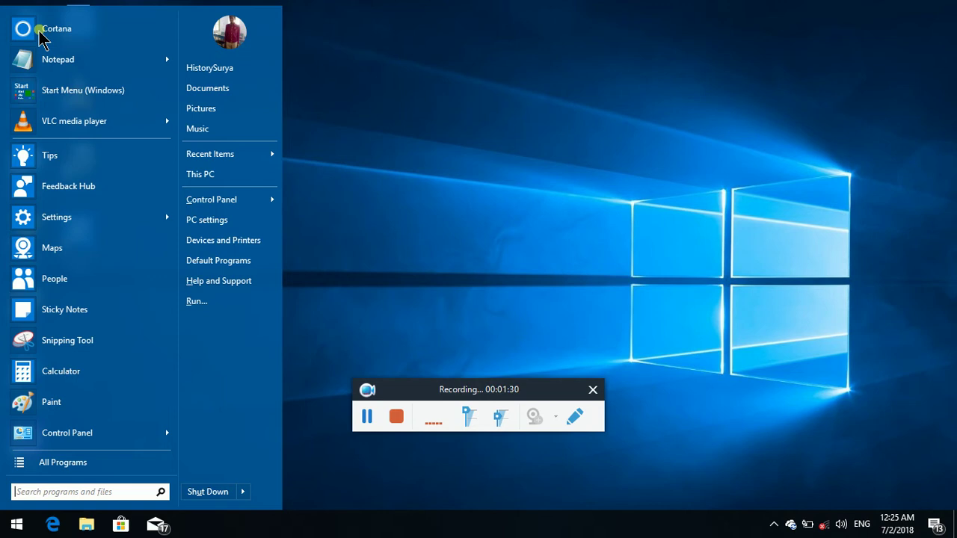
{"action": "key", "text": "Up"}
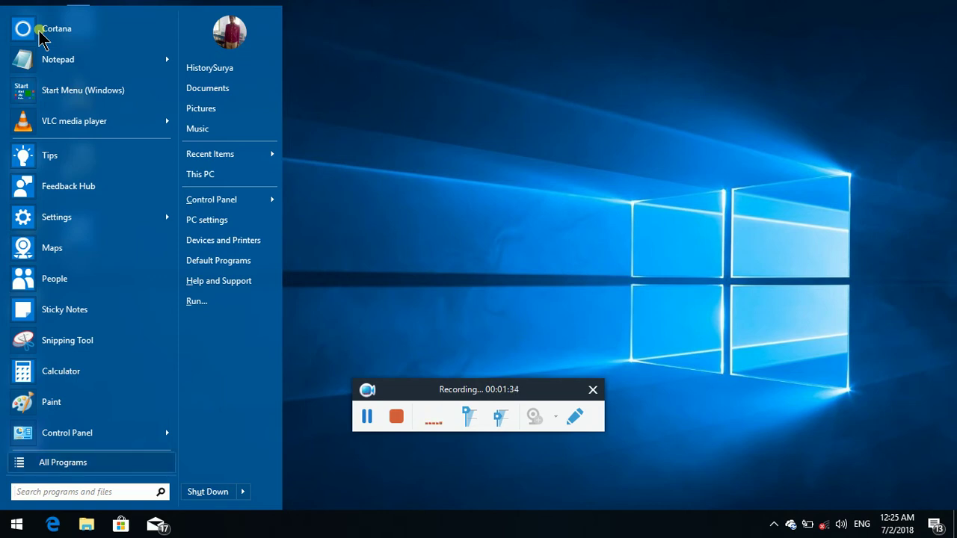
{"action": "key", "text": "Return"}
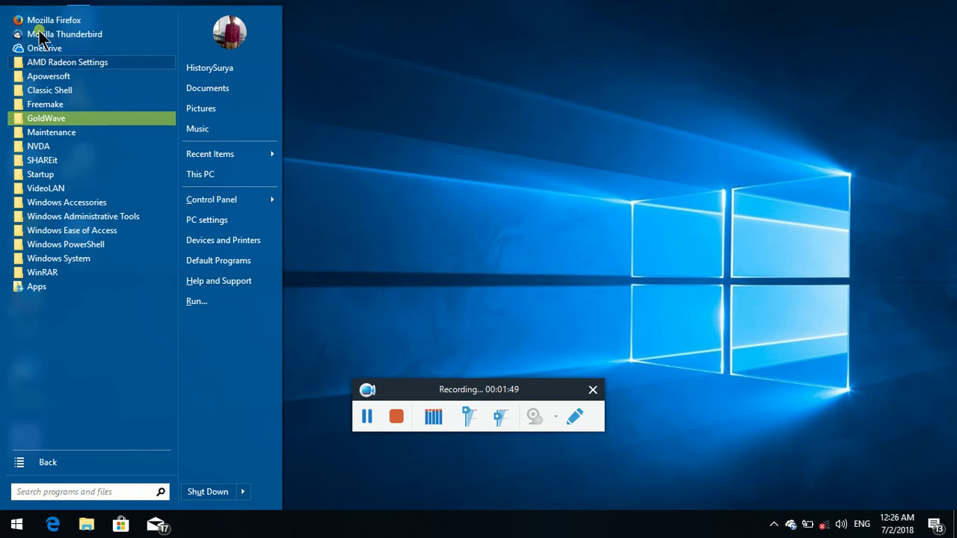
{"action": "key", "text": "a"}
{"action": "key", "text": "a"}
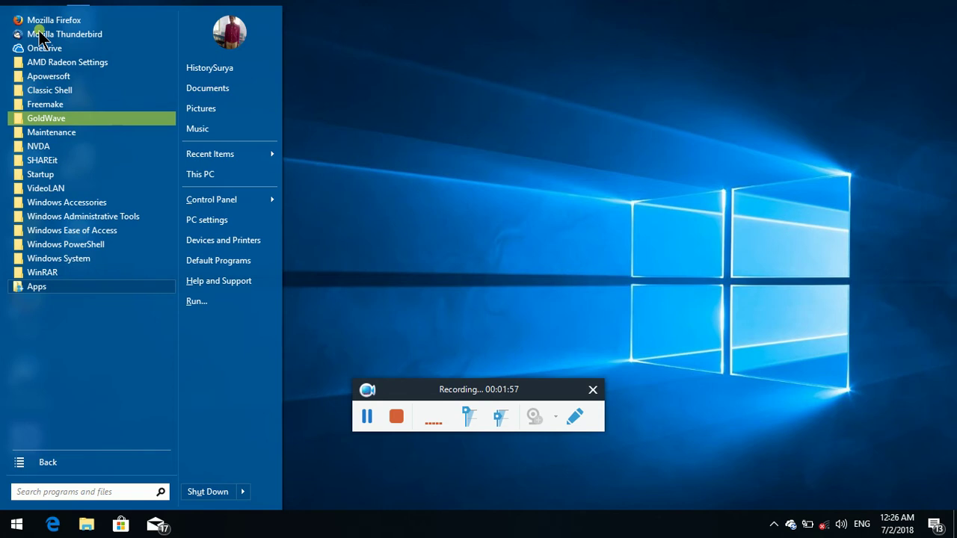
- Expand Apps, move past Calculator, Camera and Connect to Cortana, and show its shortcut menu
{"action": "key", "text": "Return"}
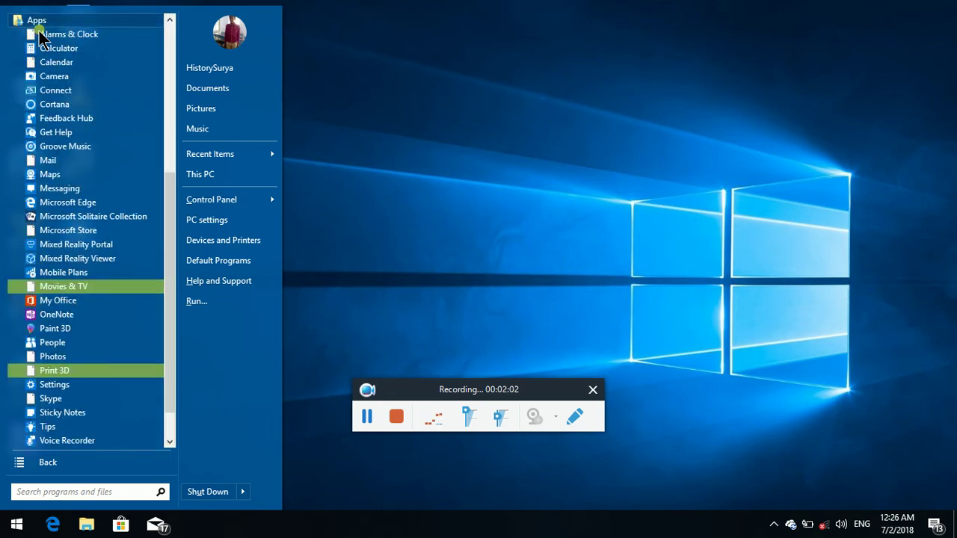
{"action": "key", "text": "Down"}
{"action": "key", "text": "Down"}
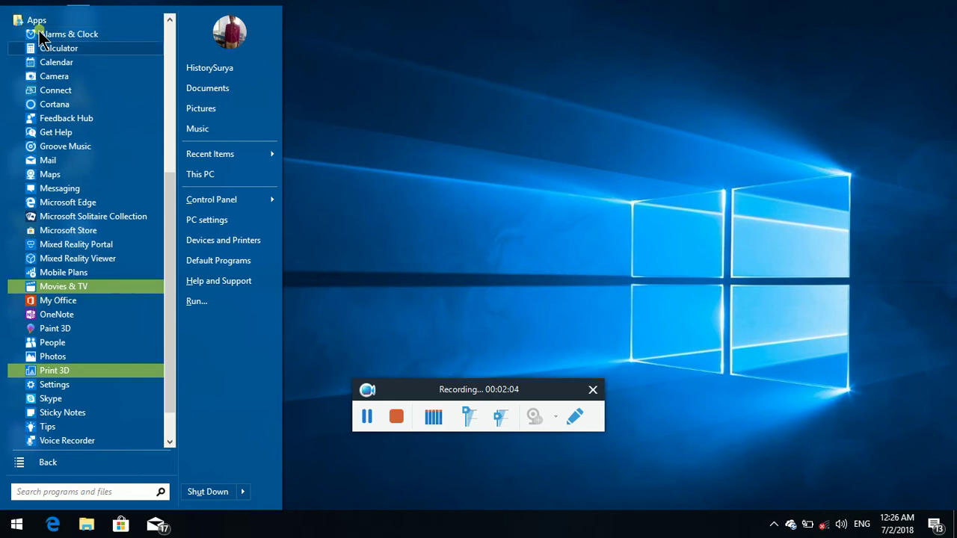
{"action": "key", "text": "Down"}
{"action": "key", "text": "Down"}
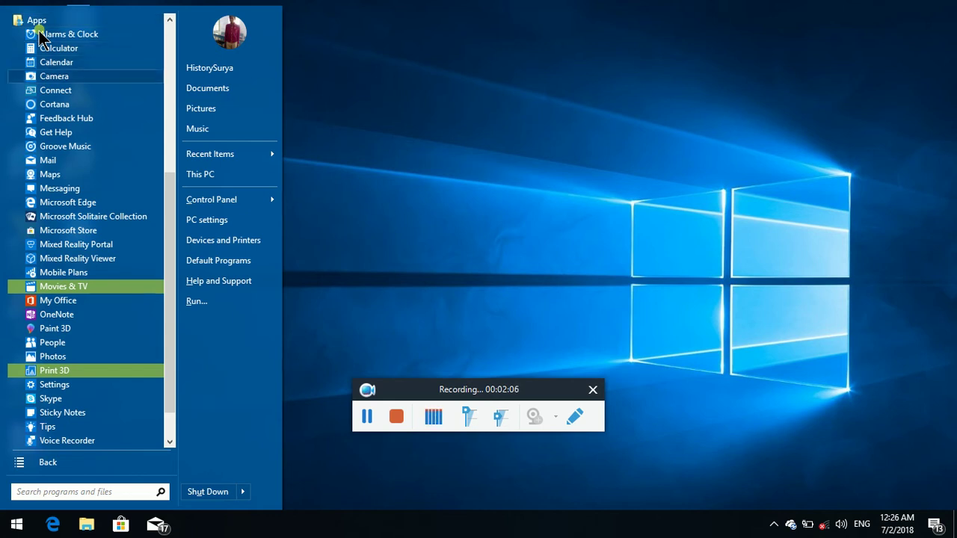
{"action": "key", "text": "Down"}
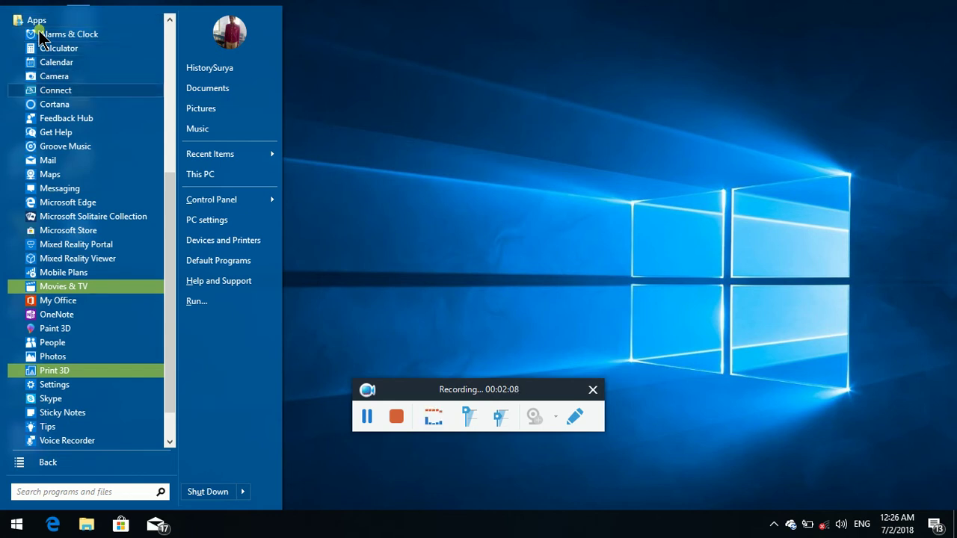
{"action": "key", "text": "Down"}
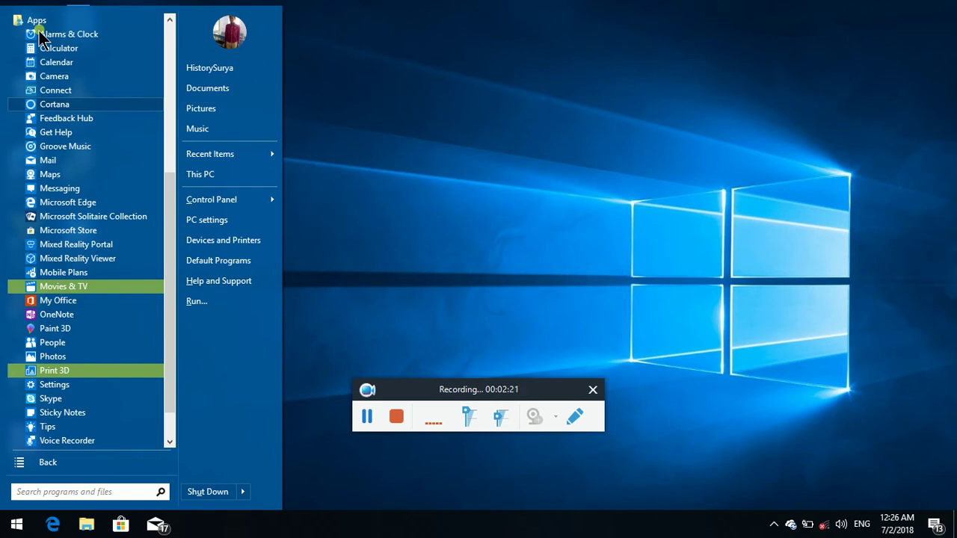
{"action": "key", "text": "shift+F10"}
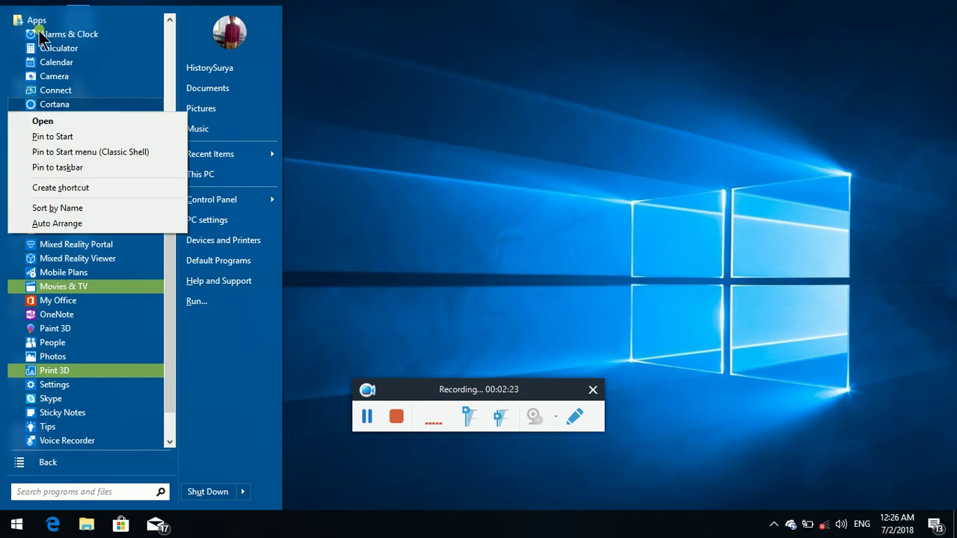
- Step through Open, Pin to Start and Pin to Start menu, then dismiss Cortana's menu
{"action": "key", "text": "Down"}
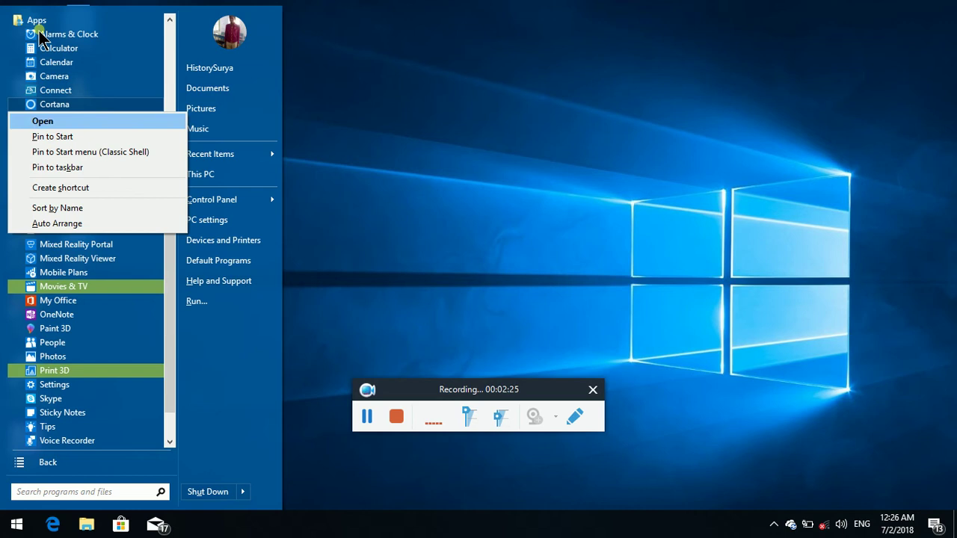
{"action": "key", "text": "Down"}
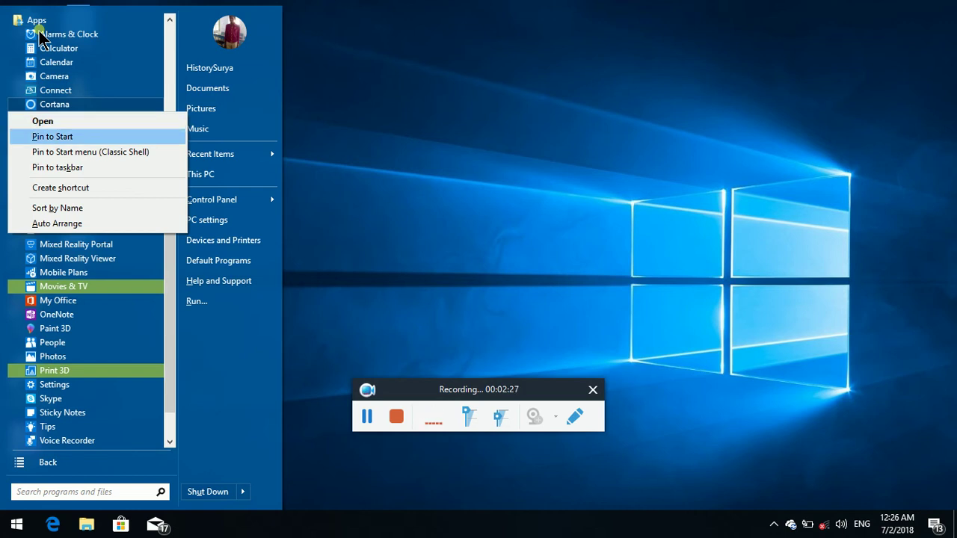
{"action": "key", "text": "Down"}
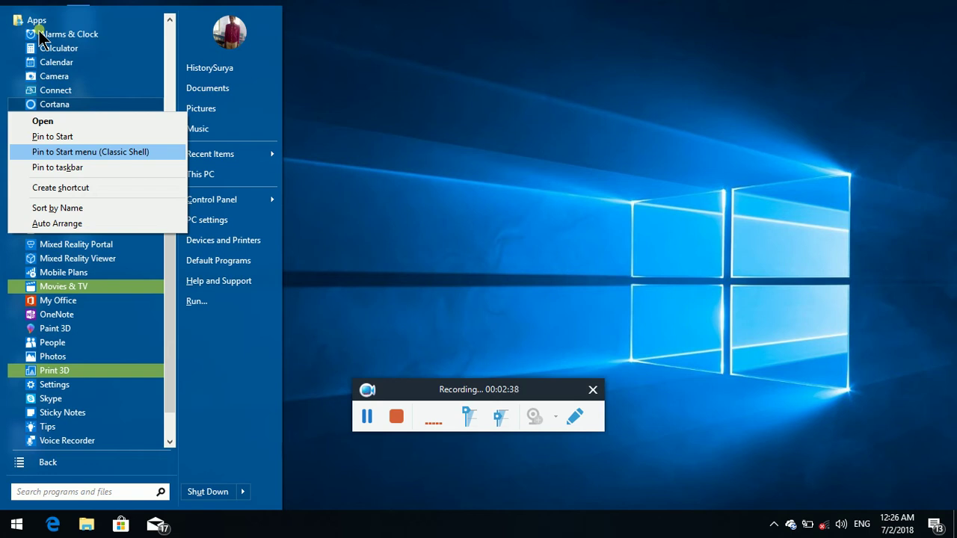
{"action": "key", "text": "Escape"}
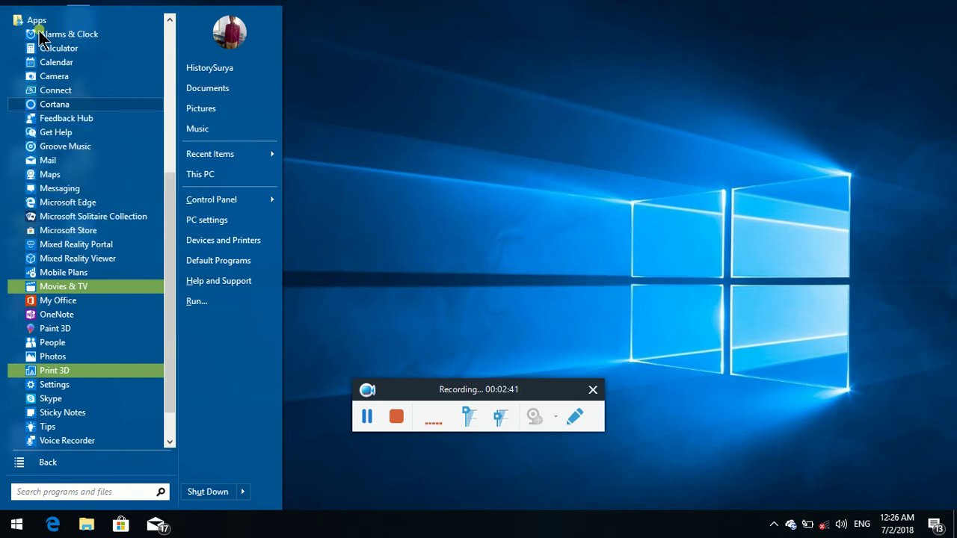
- Close the Start menu, reopen and close it, then open Cortana with Windows+S
{"action": "key", "text": "Escape"}
{"action": "key", "text": "Escape"}
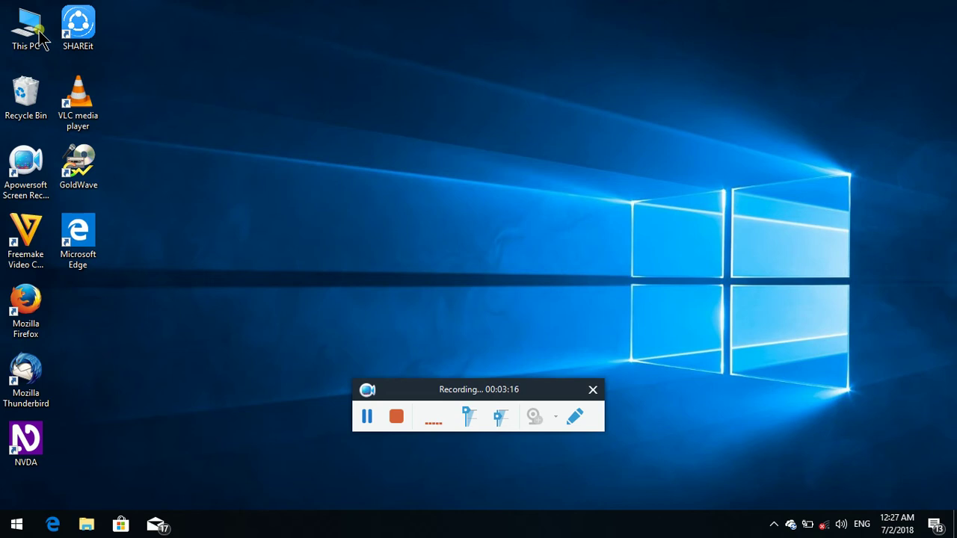
{"action": "key", "text": "super"}
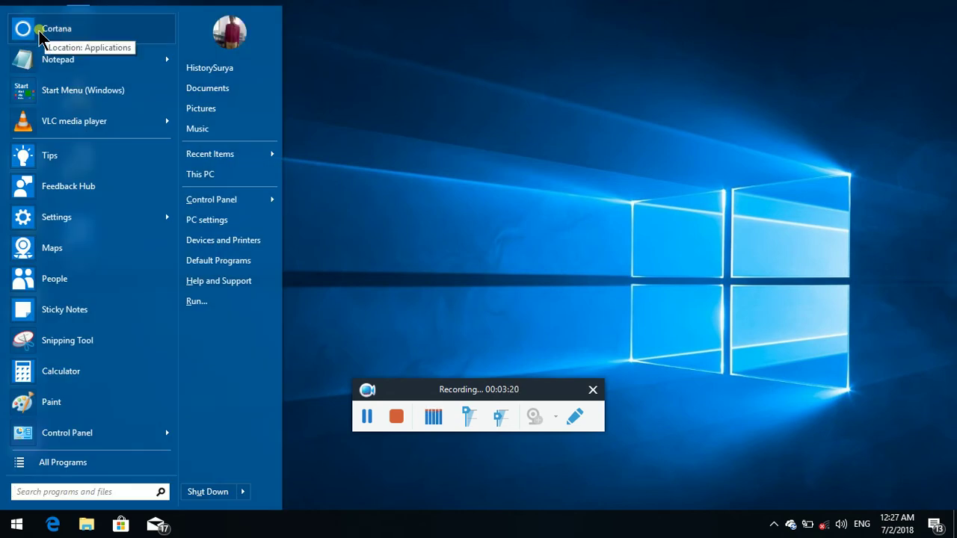
{"action": "key", "text": "super"}
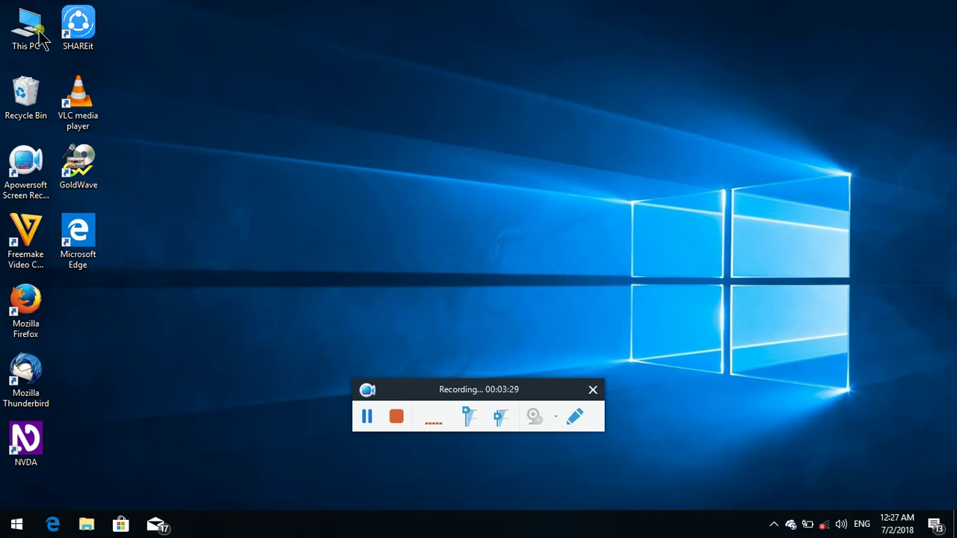
{"action": "key", "text": "super+s"}
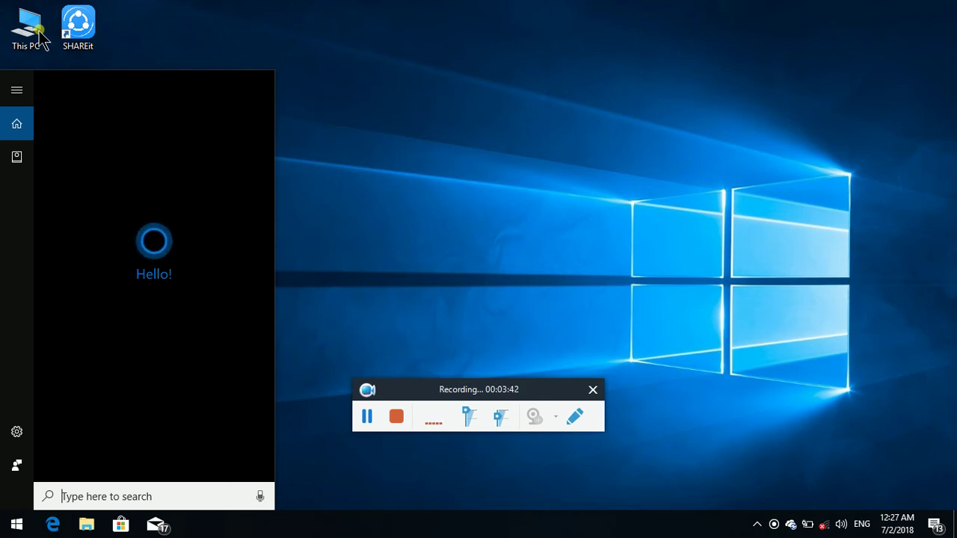
- From Cortana's left rail, open the Settings gear to reach the Talk to Cortana page
{"action": "key", "text": "Tab"}
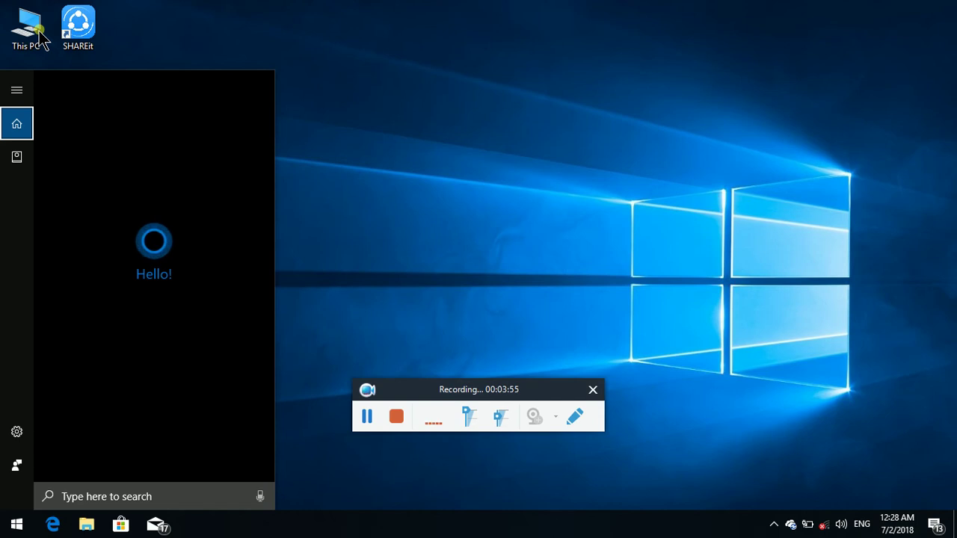
{"action": "key", "text": "Down"}
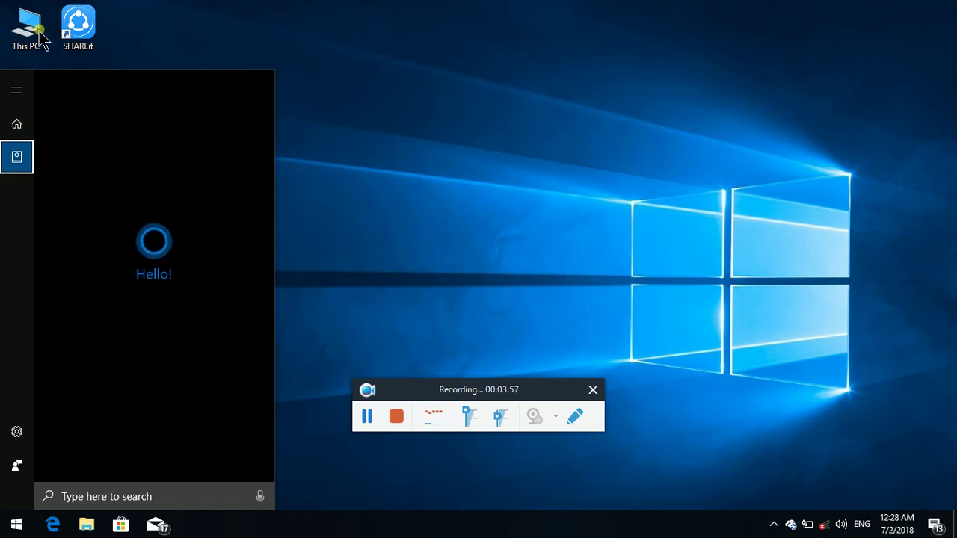
{"action": "key", "text": "Down"}
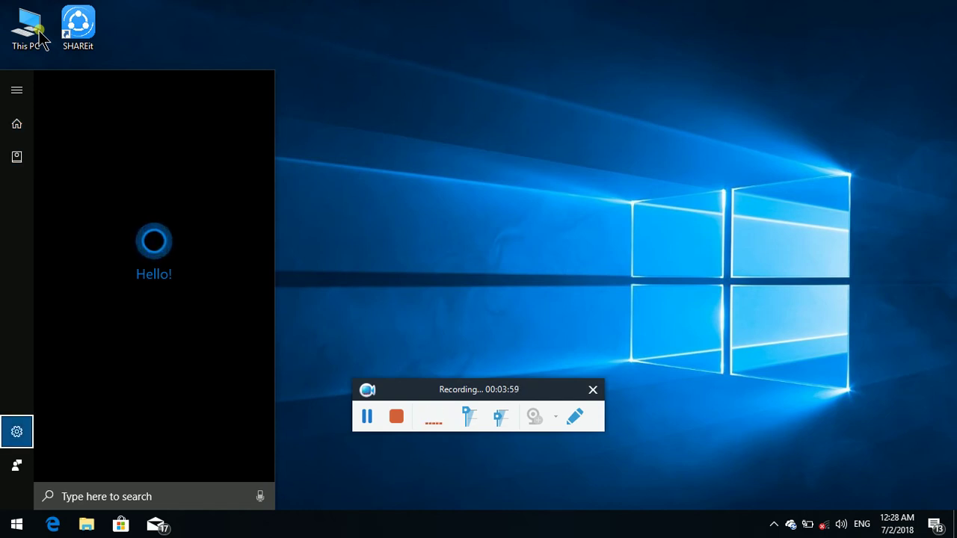
{"action": "key", "text": "Down"}
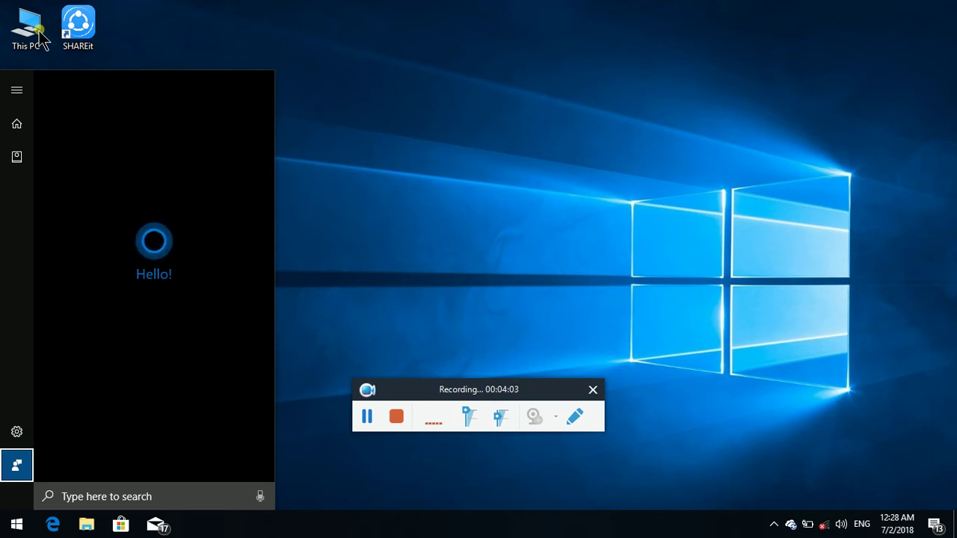
{"action": "key", "text": "Up"}
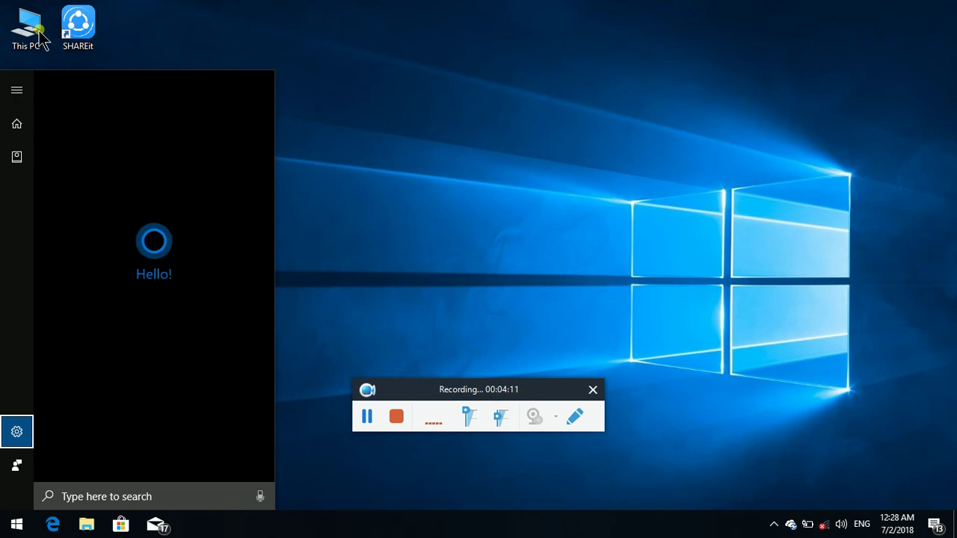
{"action": "key", "text": "Return"}
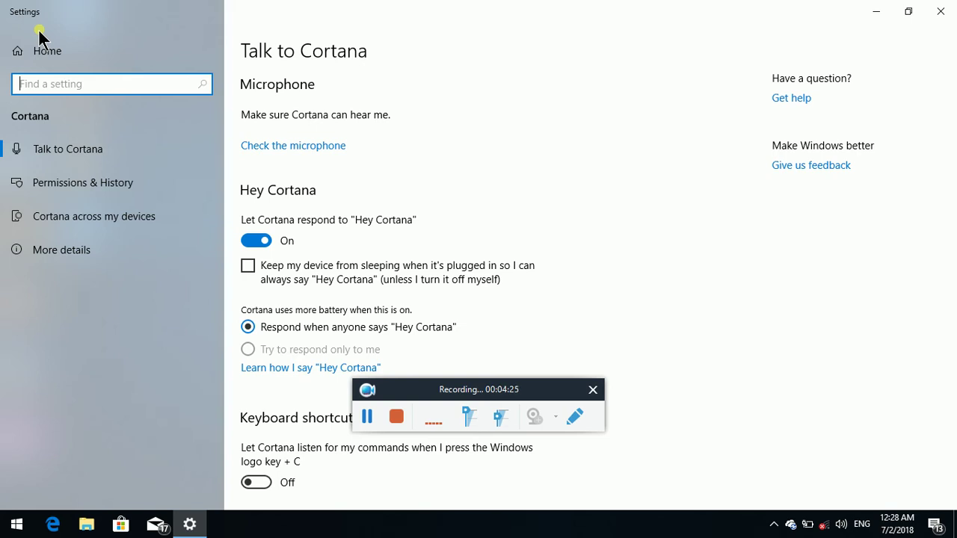
{"action": "key", "text": "Tab"}
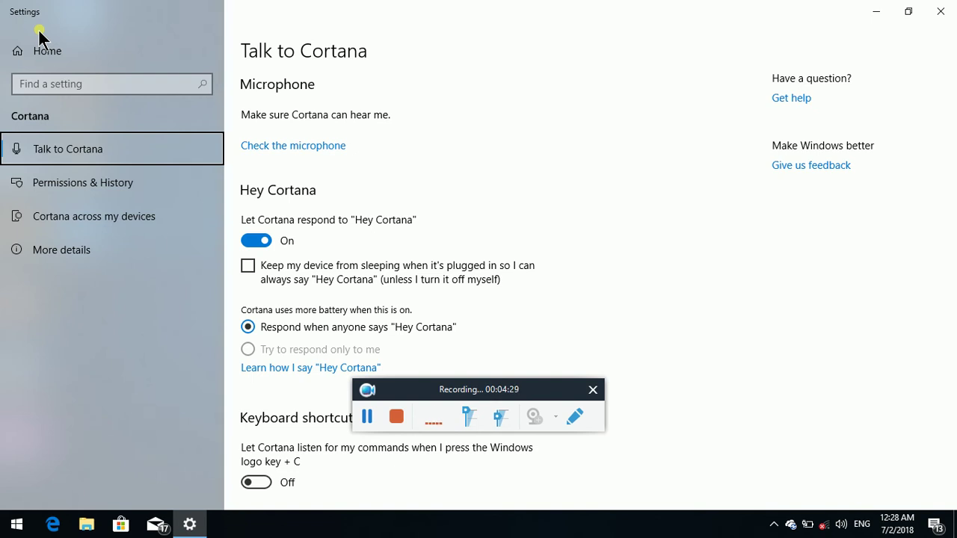
{"action": "key", "text": "Down"}
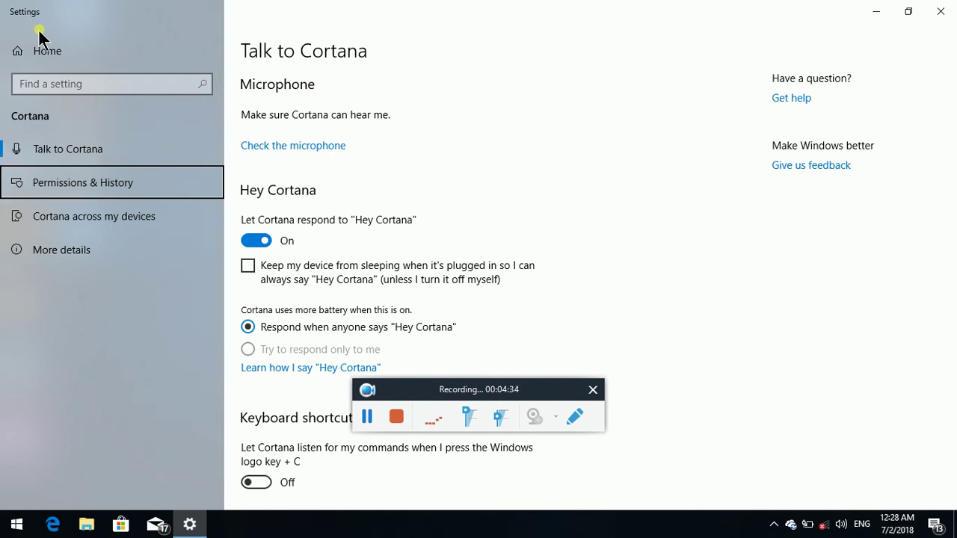
{"action": "key", "text": "Down"}
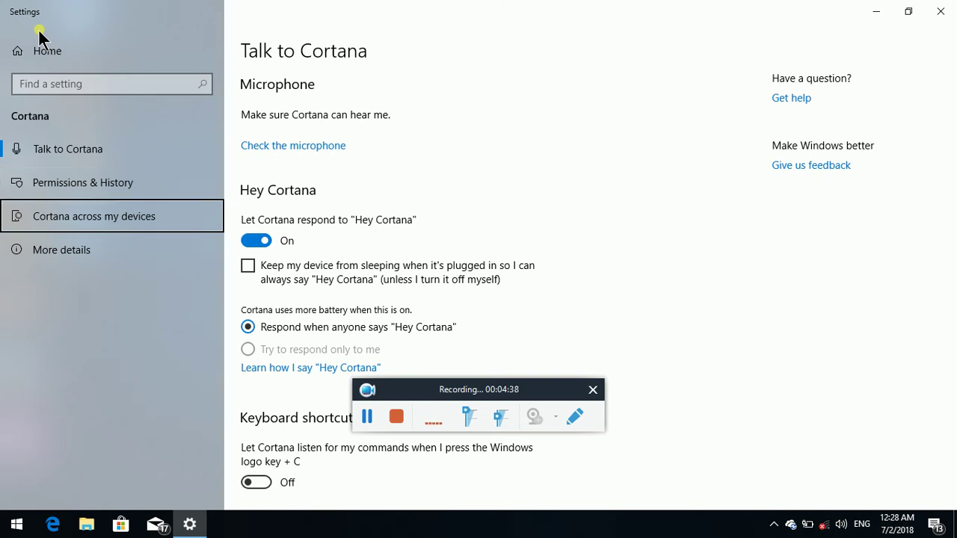
{"action": "key", "text": "Down"}
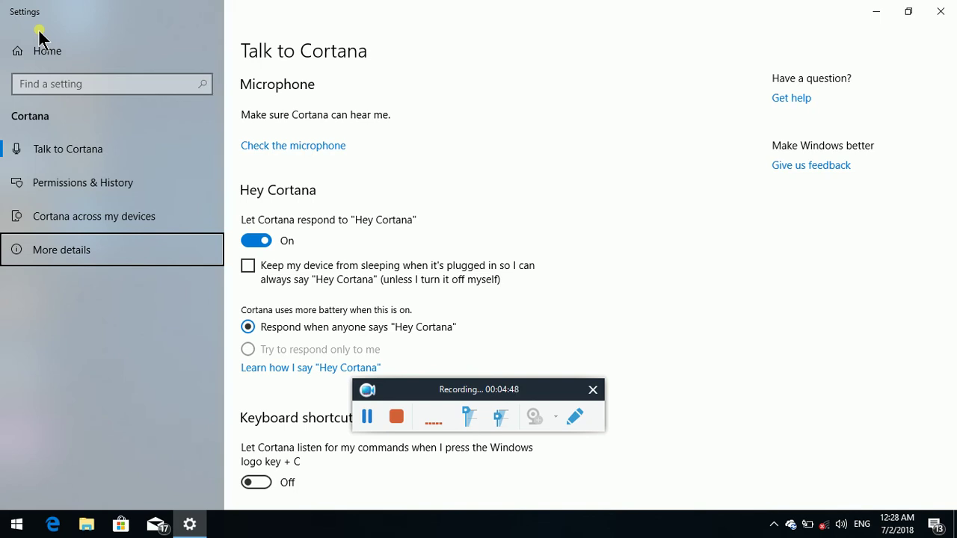
{"action": "key", "text": "Up"}
{"action": "key", "text": "Up"}
{"action": "key", "text": "Up"}
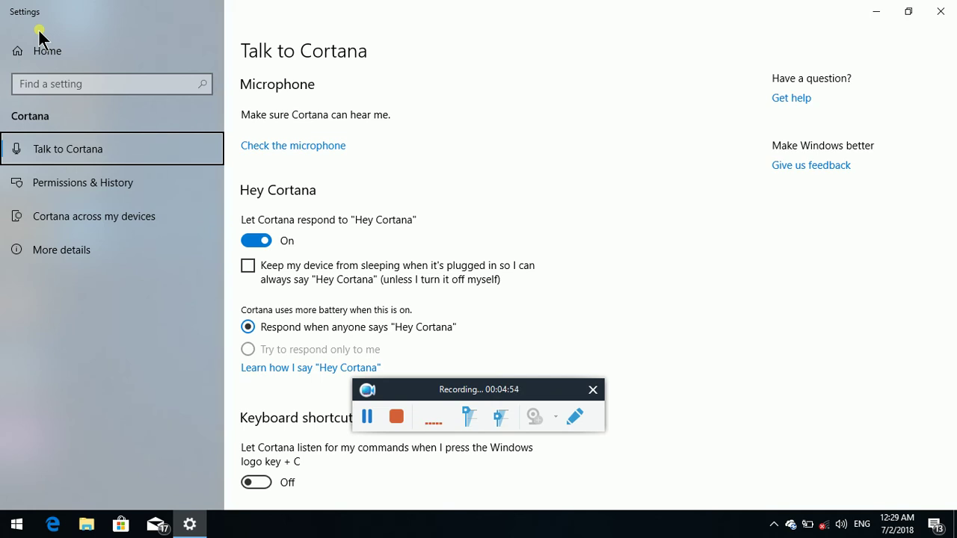
{"action": "key", "text": "Tab"}
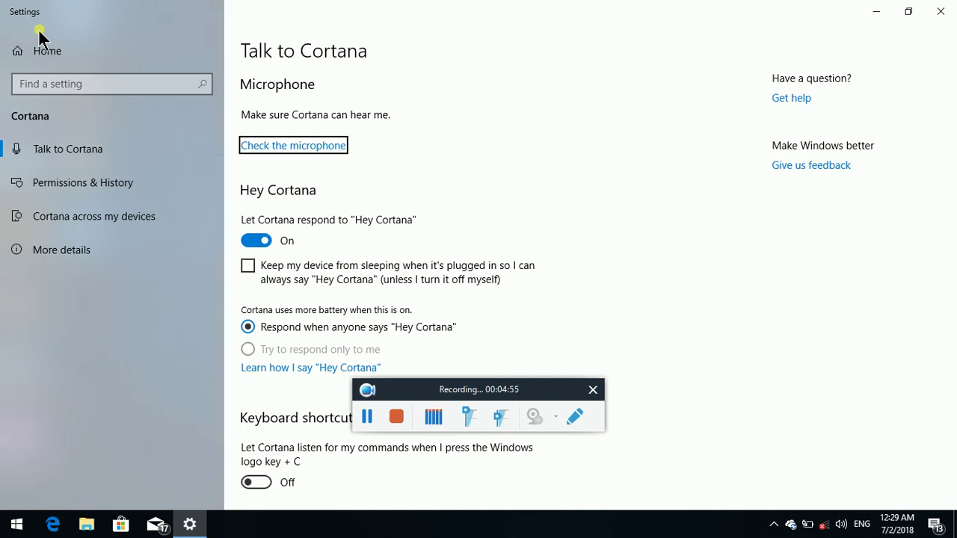
{"action": "key", "text": "Tab"}
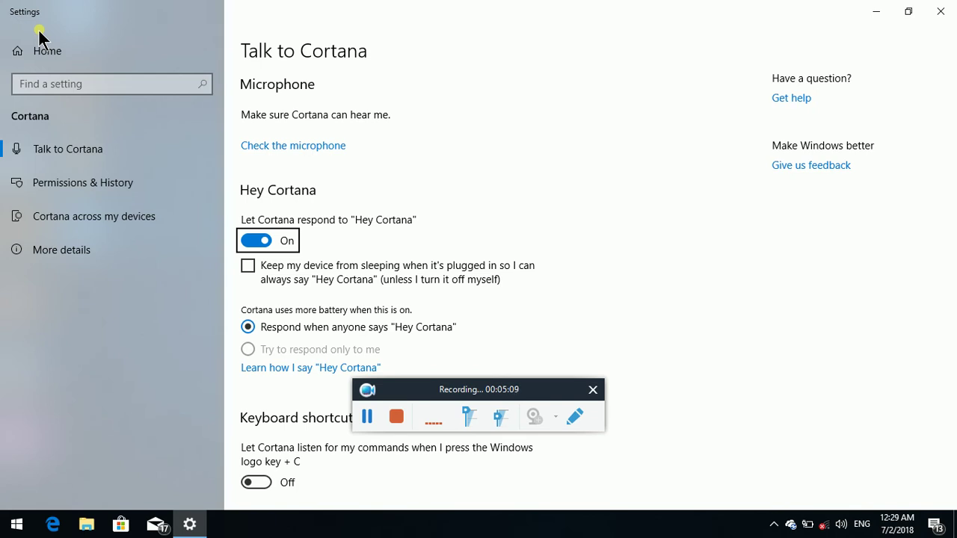
{"action": "key", "text": "Tab"}
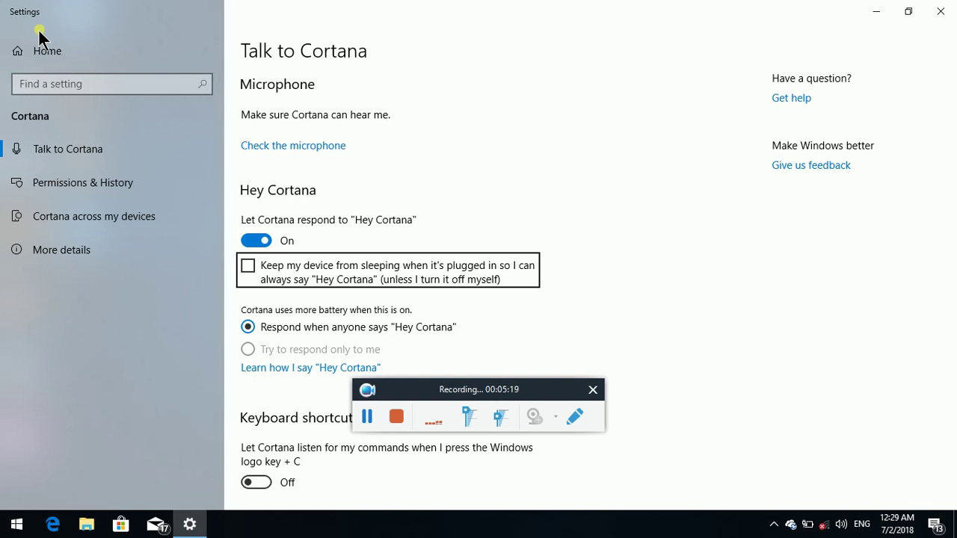
{"action": "key", "text": "Tab"}
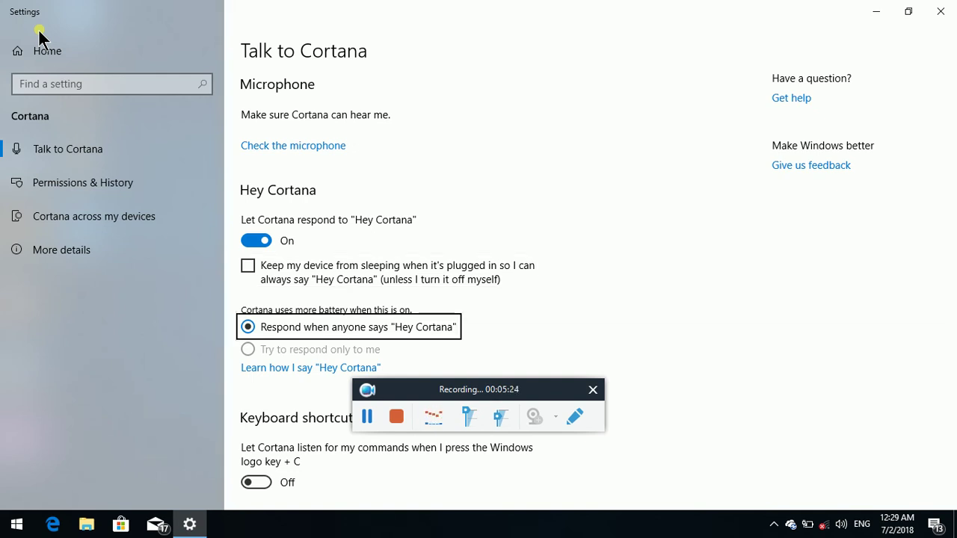
{"action": "key", "text": "Tab"}
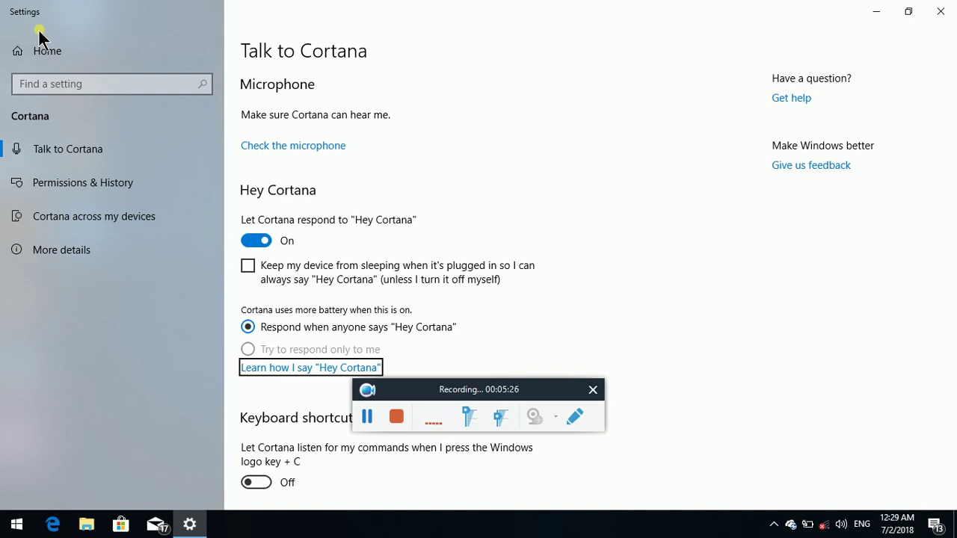
{"action": "key", "text": "Tab"}
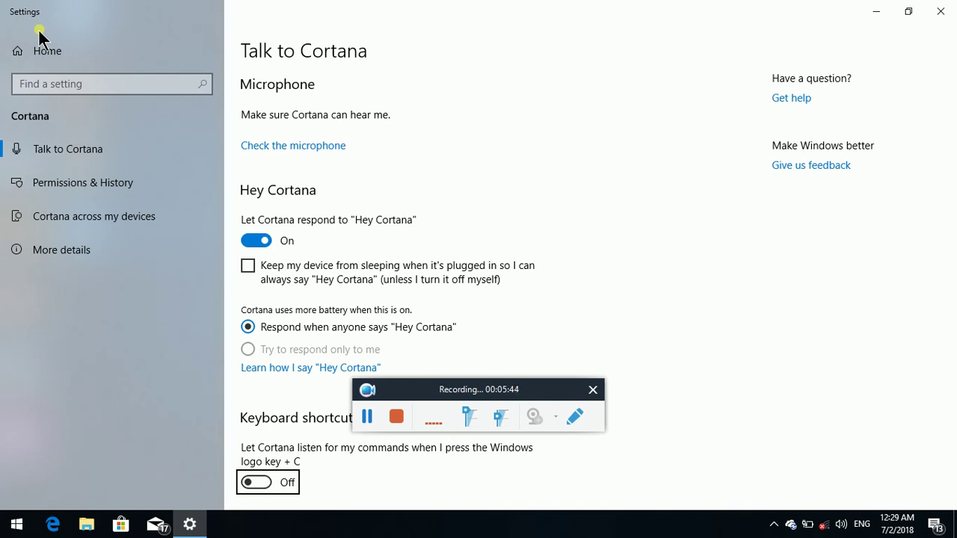
{"action": "key", "text": "space"}
{"action": "key", "text": "space"}
{"action": "key", "text": "Tab"}
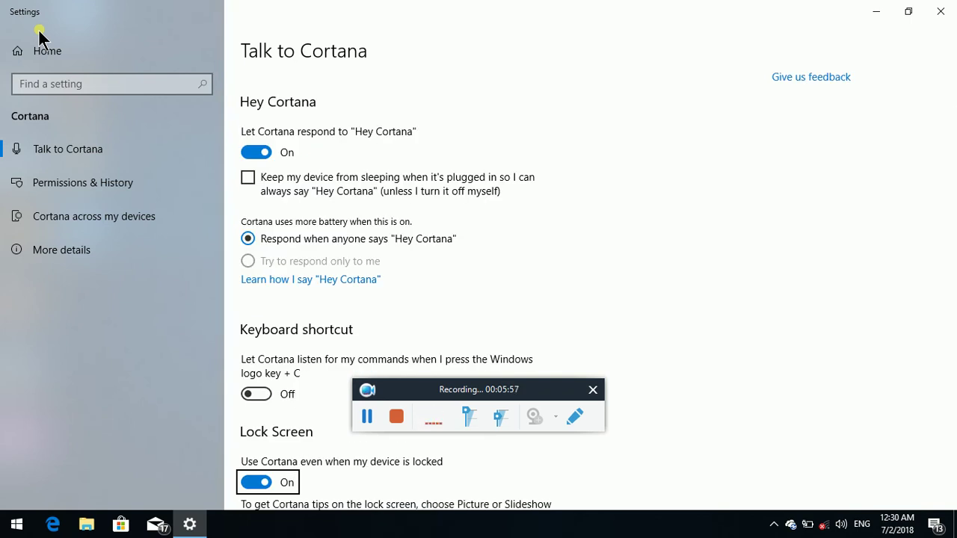
{"action": "key", "text": "Tab"}
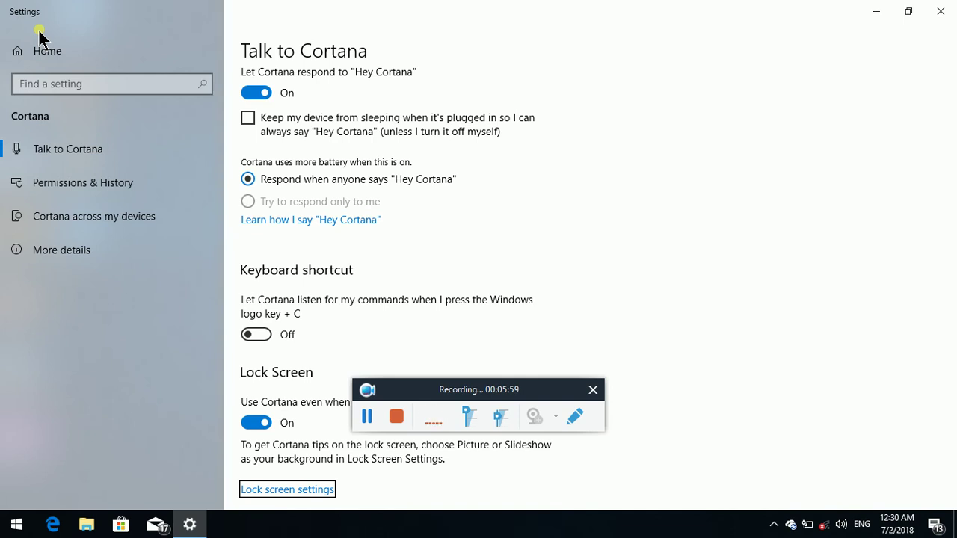
{"action": "key", "text": "Tab"}
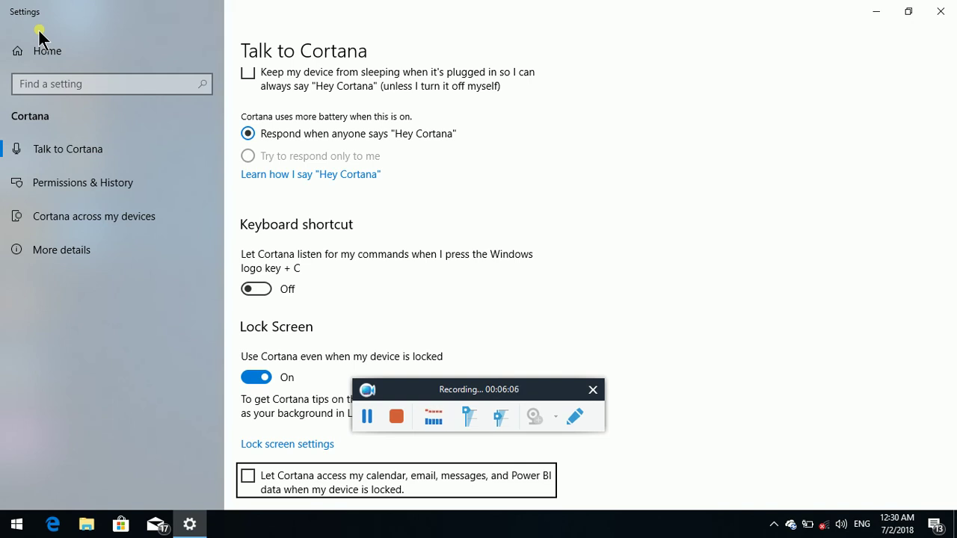
{"action": "key", "text": "Tab"}
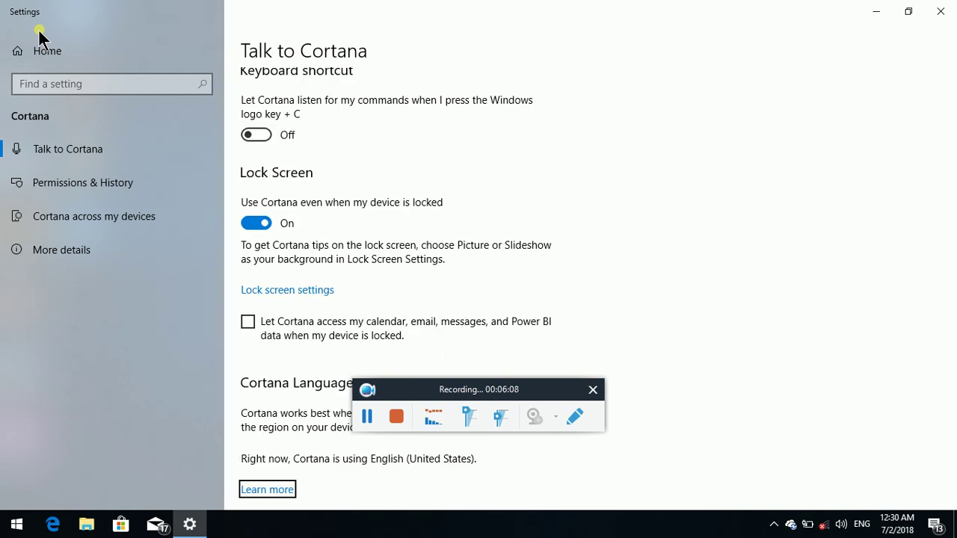
{"action": "key", "text": "Tab"}
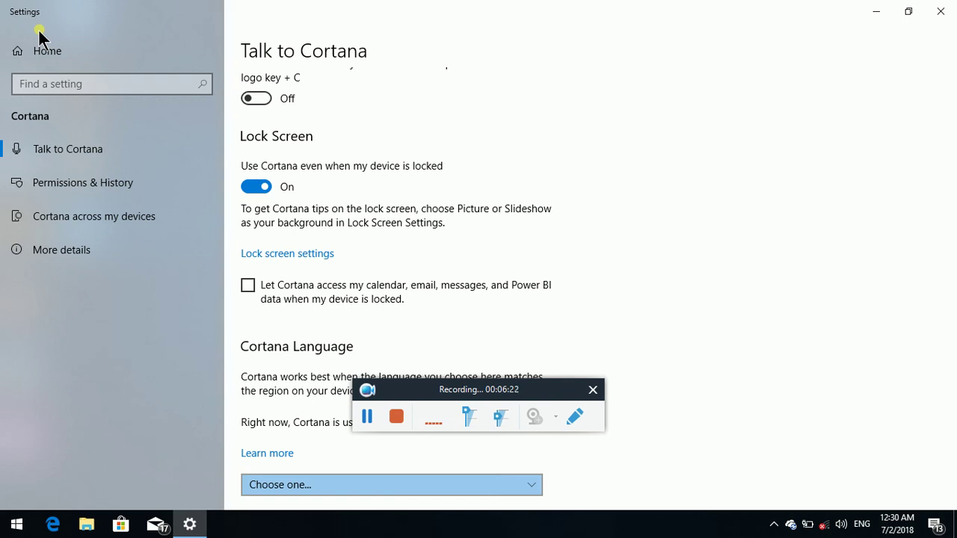
{"action": "scroll", "coordinate": [39, 38], "scroll_direction": "up", "scroll_amount": 4}
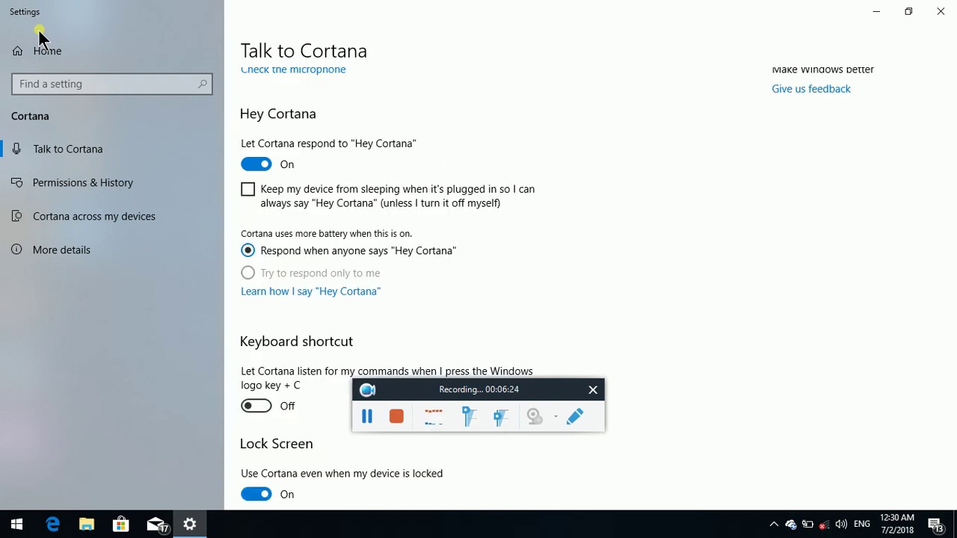
{"action": "key", "text": "Tab"}
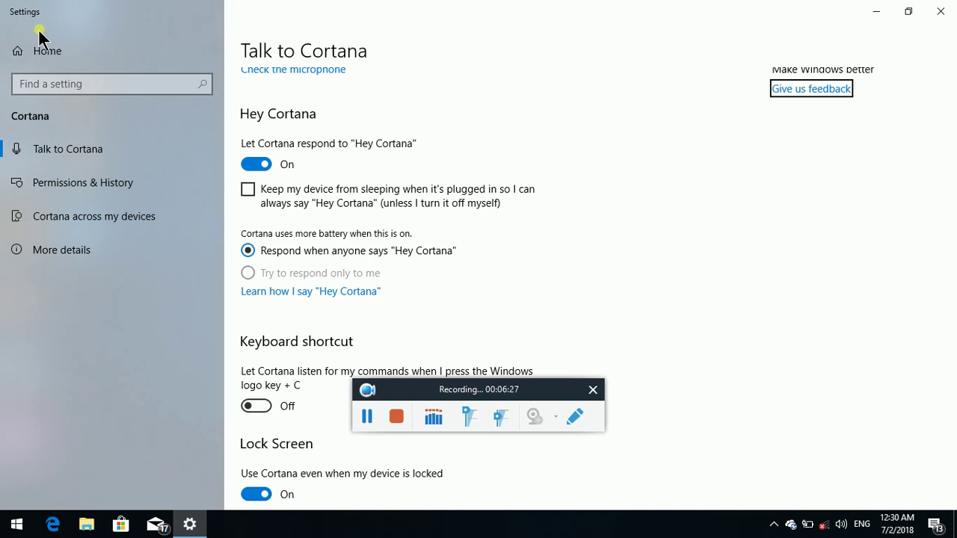
{"action": "key", "text": "Tab"}
{"action": "key", "text": "Tab"}
{"action": "key", "text": "Tab"}
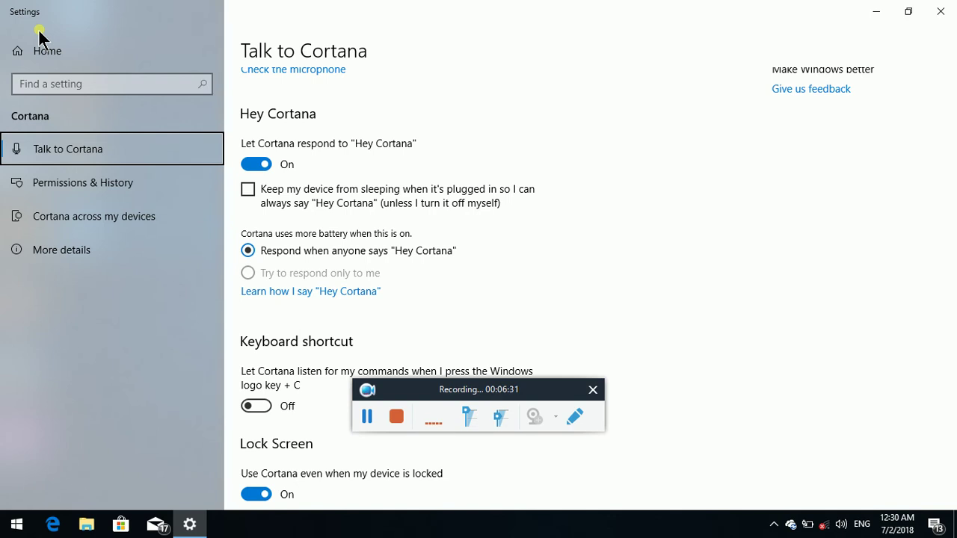
{"action": "key", "text": "Down"}
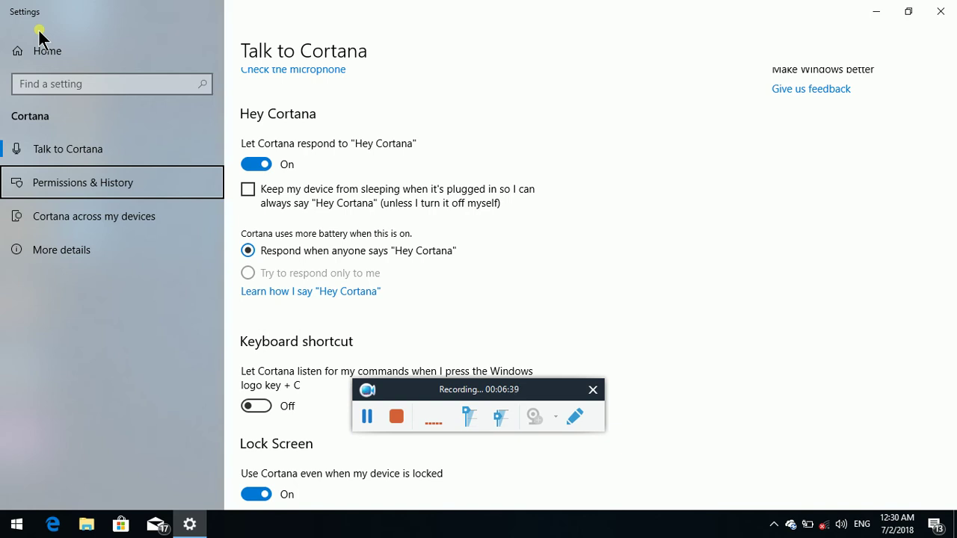
{"action": "key", "text": "Return"}
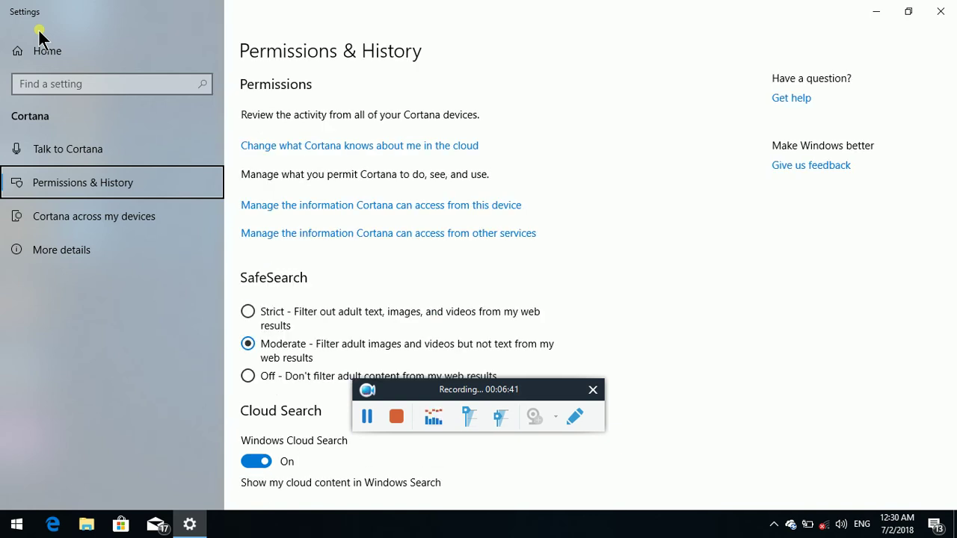
{"action": "key", "text": "Tab"}
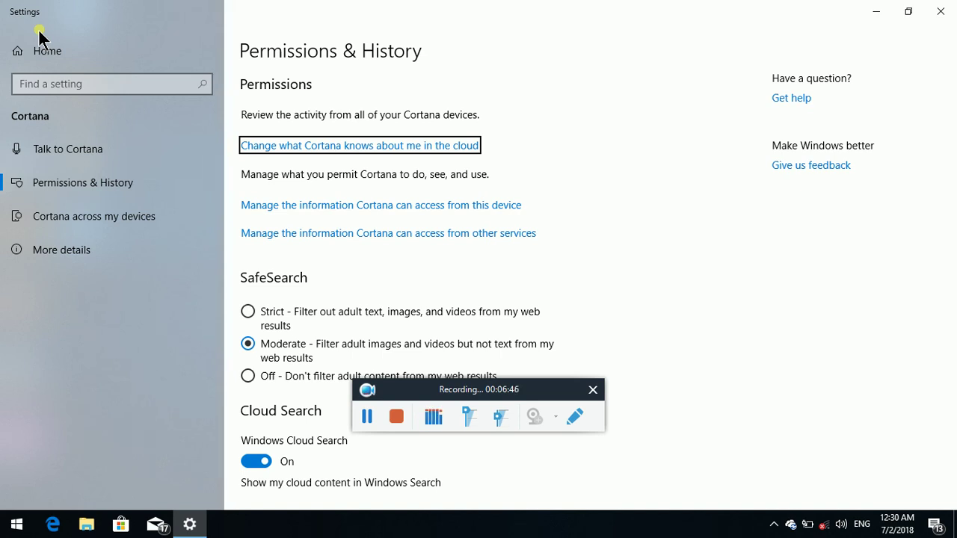
{"action": "key", "text": "Tab"}
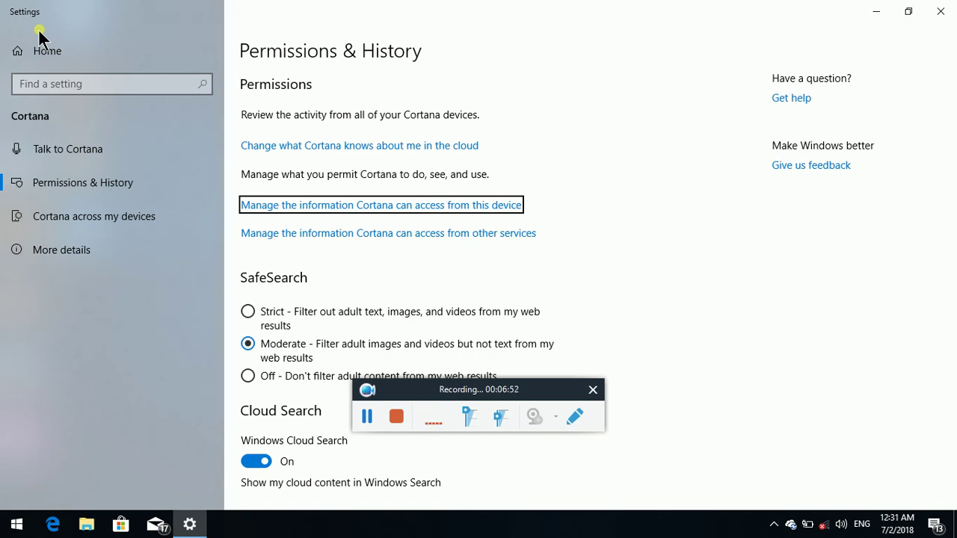
{"action": "key", "text": "Tab"}
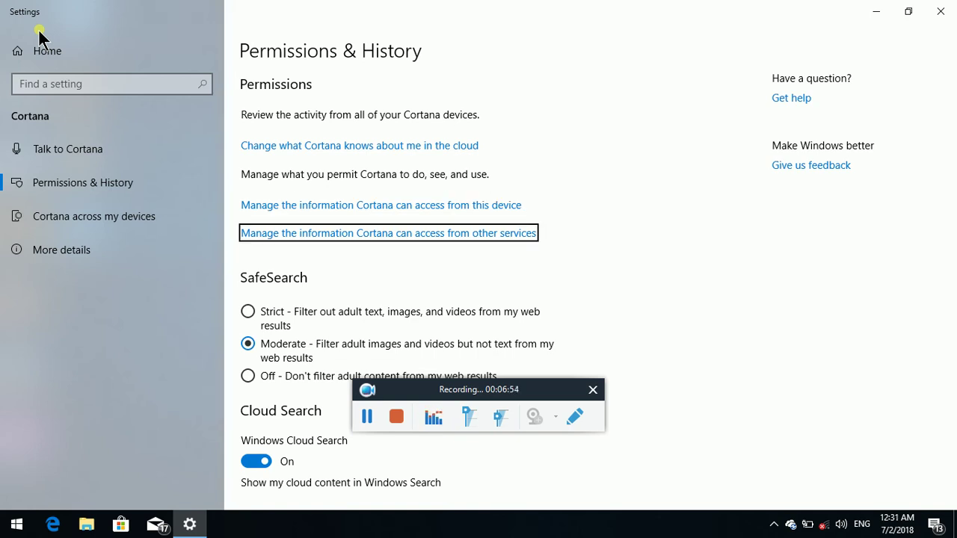
{"action": "key", "text": "Tab"}
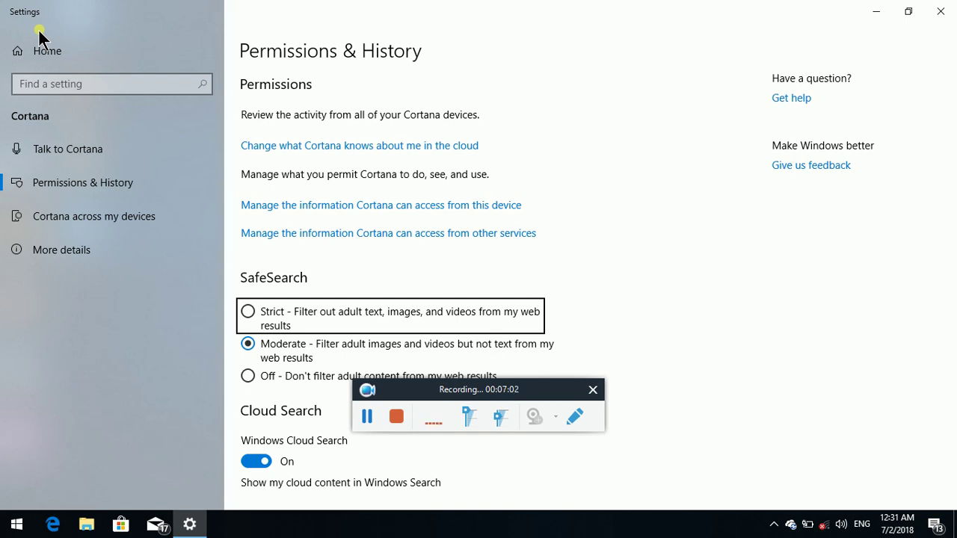
{"action": "key", "text": "Down"}
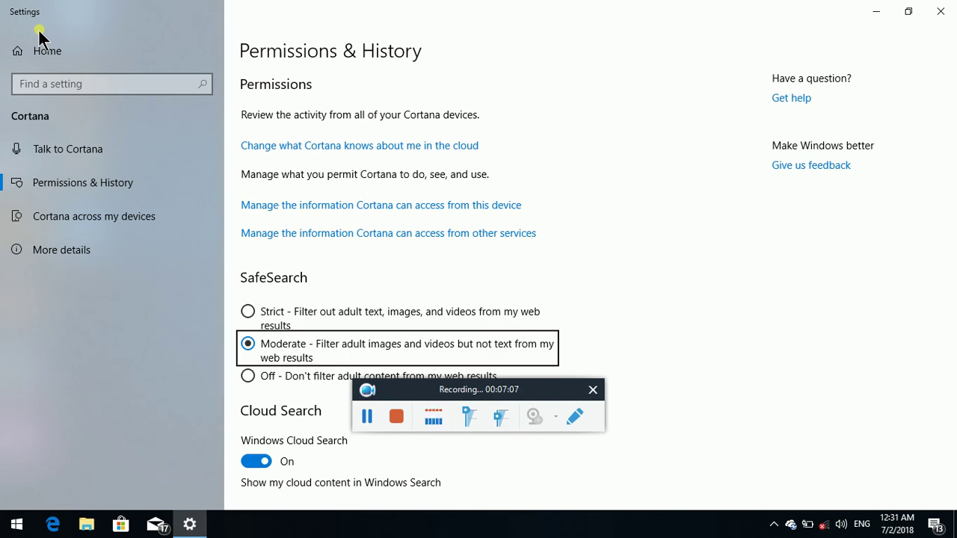
{"action": "key", "text": "Down"}
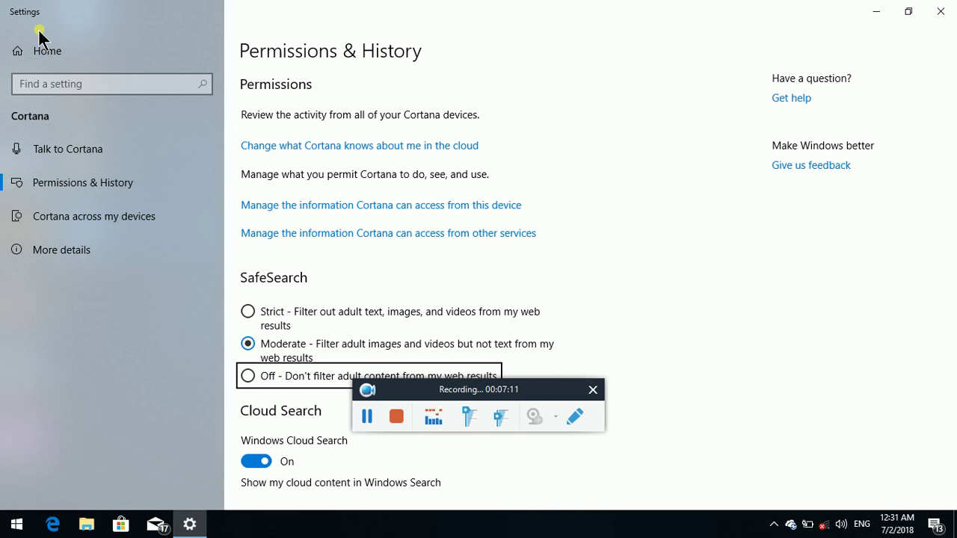
{"action": "key", "text": "Tab"}
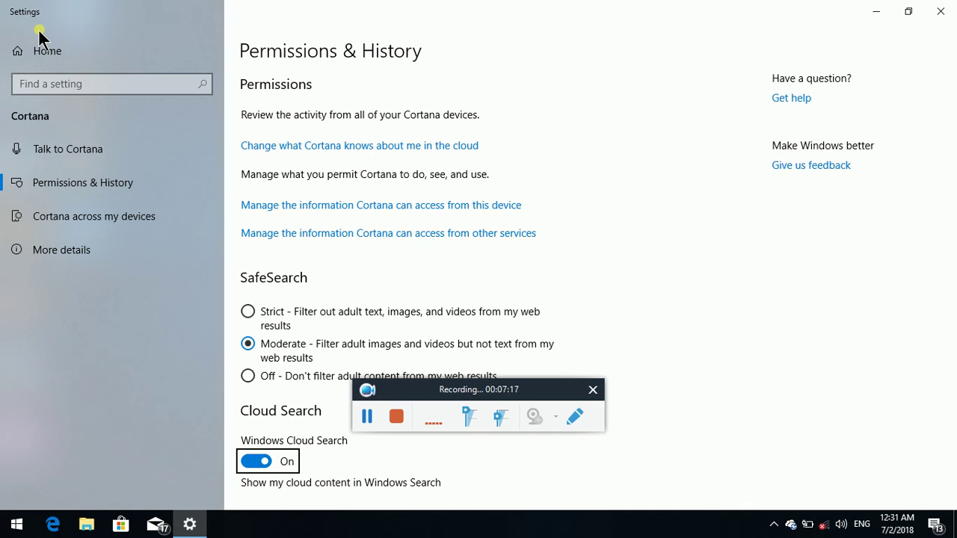
{"action": "key", "text": "Tab"}
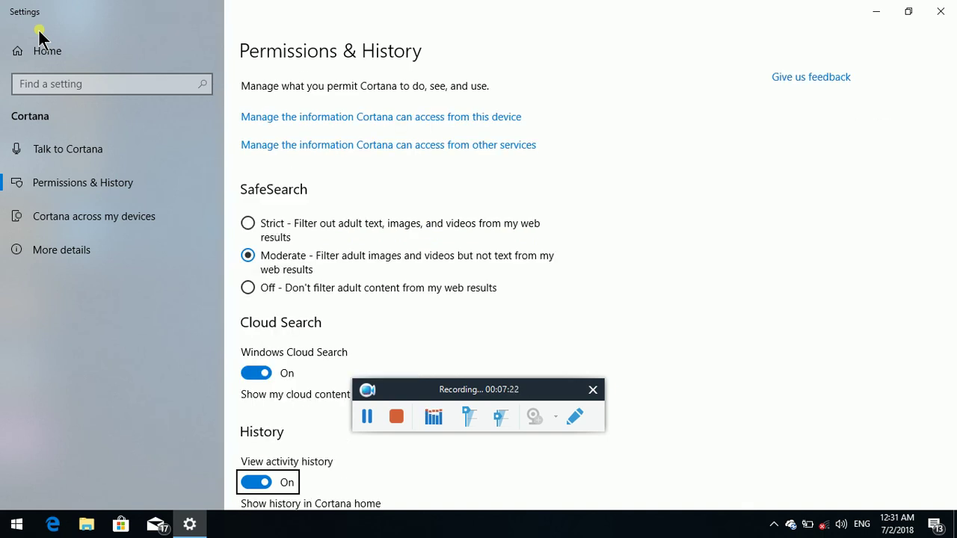
{"action": "key", "text": "Tab"}
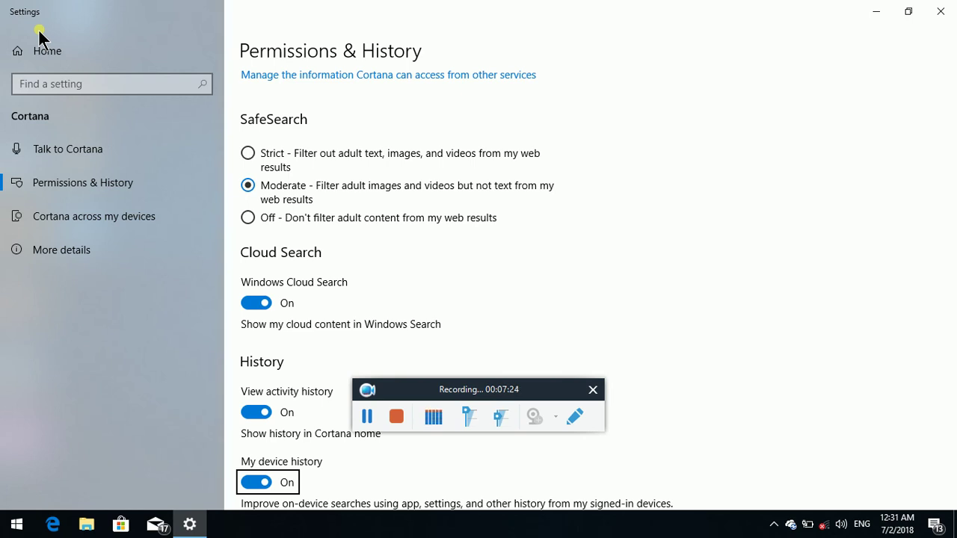
{"action": "key", "text": "Tab"}
{"action": "key", "text": "Tab"}
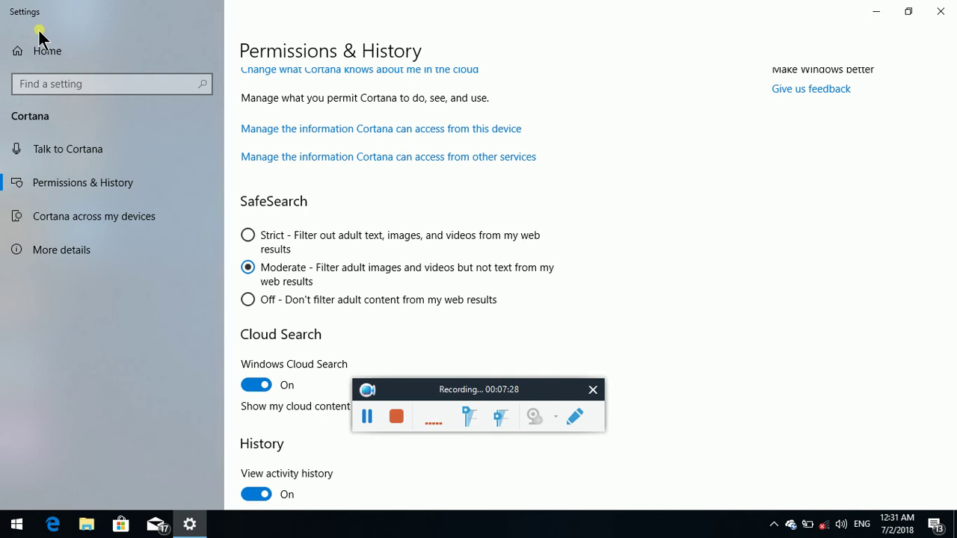
{"action": "key", "text": "Tab"}
{"action": "key", "text": "Tab"}
{"action": "key", "text": "Tab"}
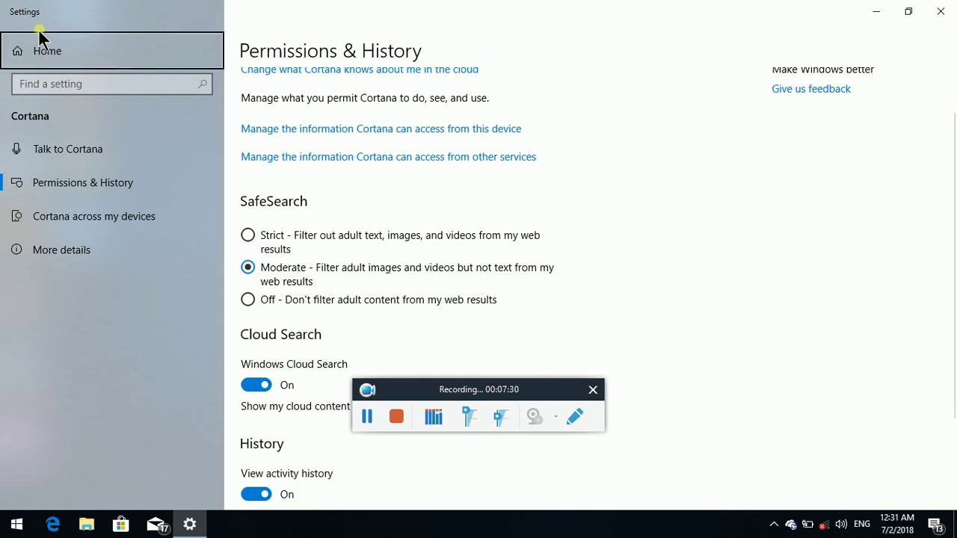
{"action": "key", "text": "Tab"}
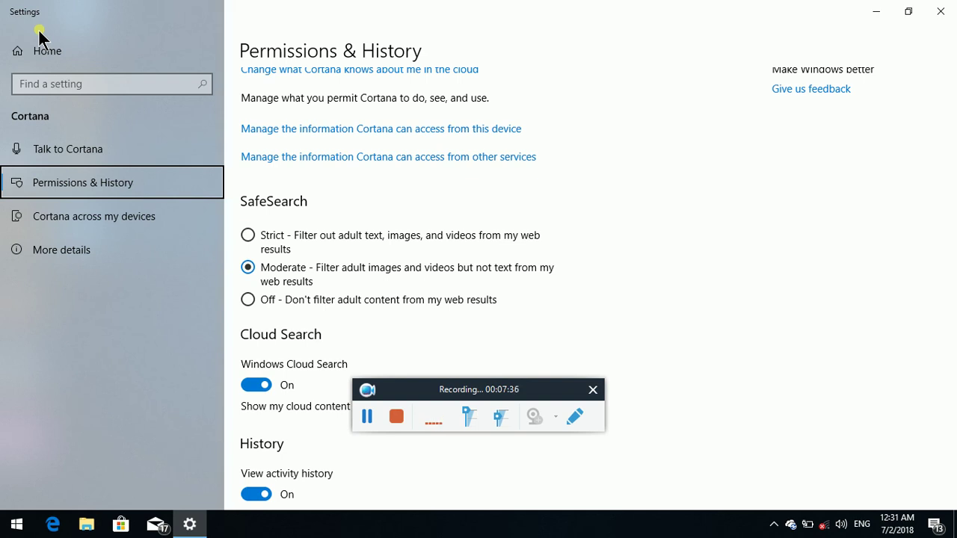
{"action": "key", "text": "Down"}
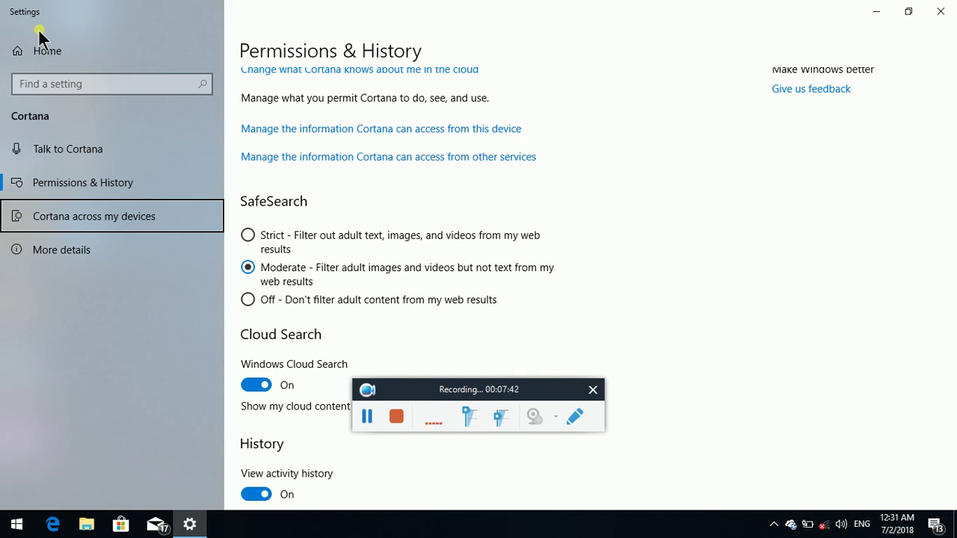
- Review Cortana across my devices' phone notifications and Help me pick up settings, then reach More details
{"action": "key", "text": "Return"}
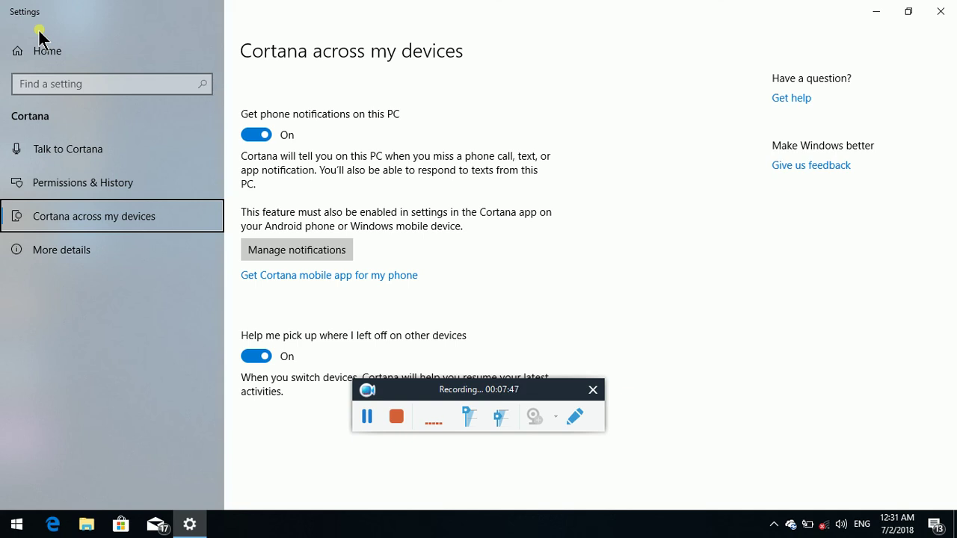
{"action": "key", "text": "Tab"}
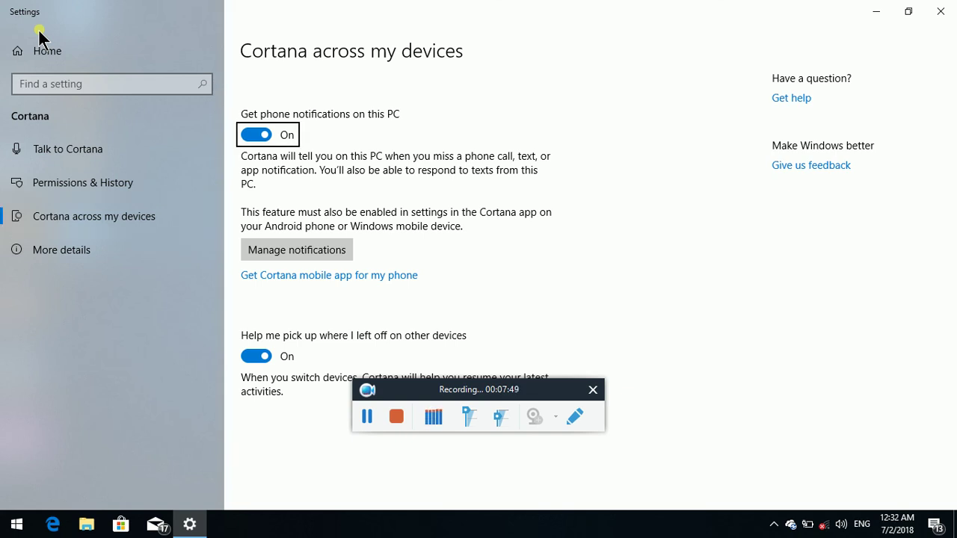
{"action": "key", "text": "Tab"}
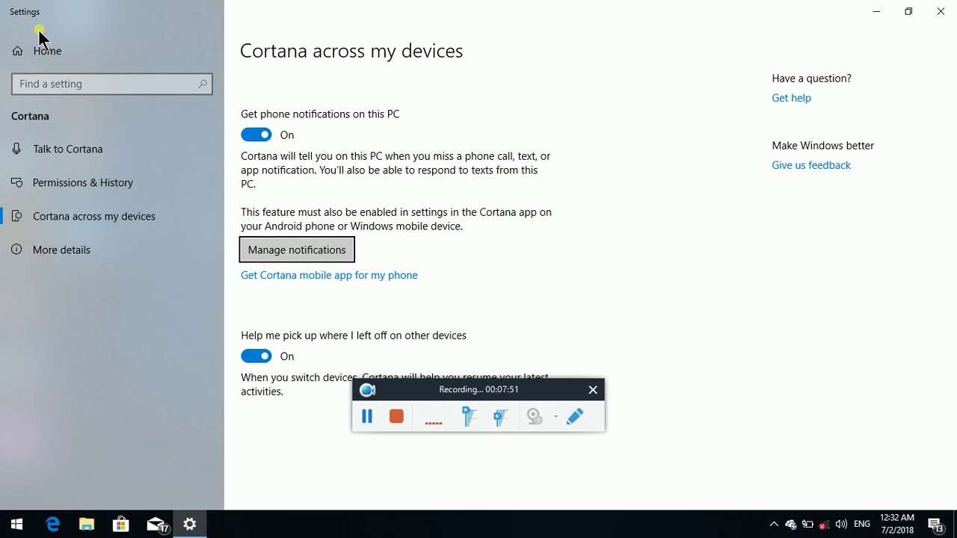
{"action": "key", "text": "Tab"}
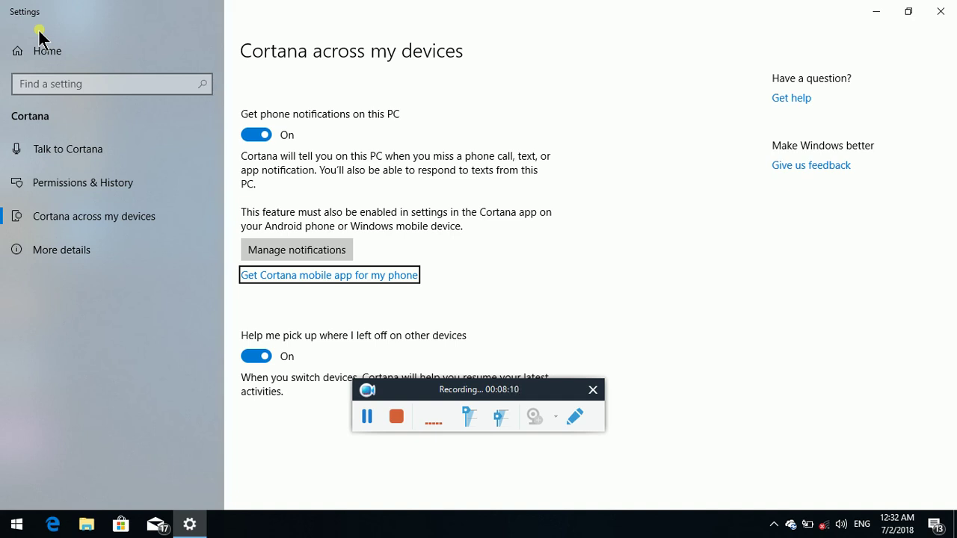
{"action": "key", "text": "Tab"}
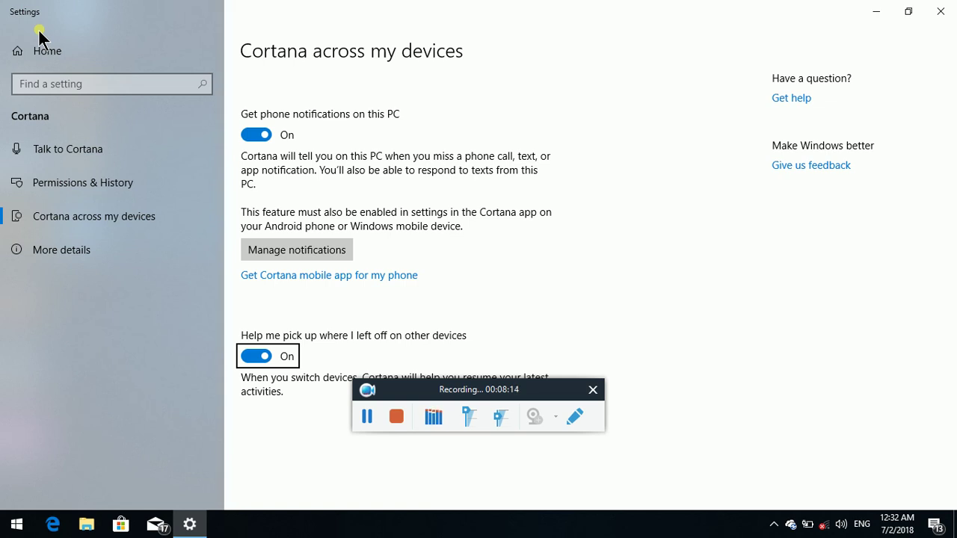
{"action": "key", "text": "Tab"}
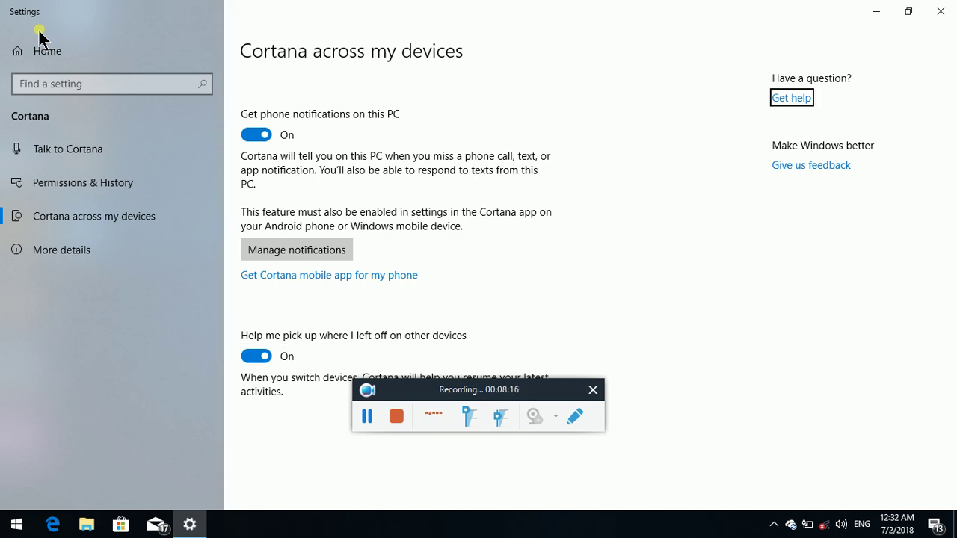
{"action": "key", "text": "Tab"}
{"action": "key", "text": "Tab"}
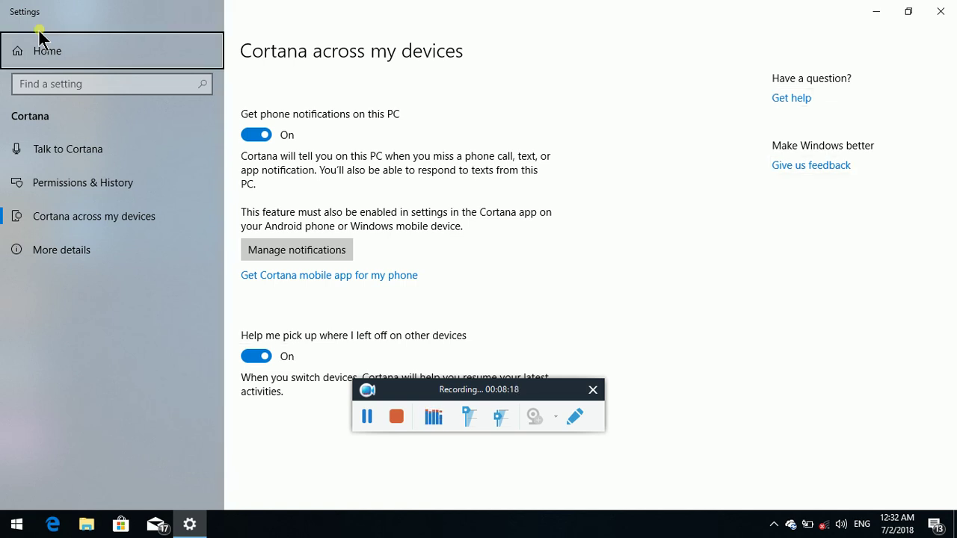
{"action": "key", "text": "Tab"}
{"action": "key", "text": "Tab"}
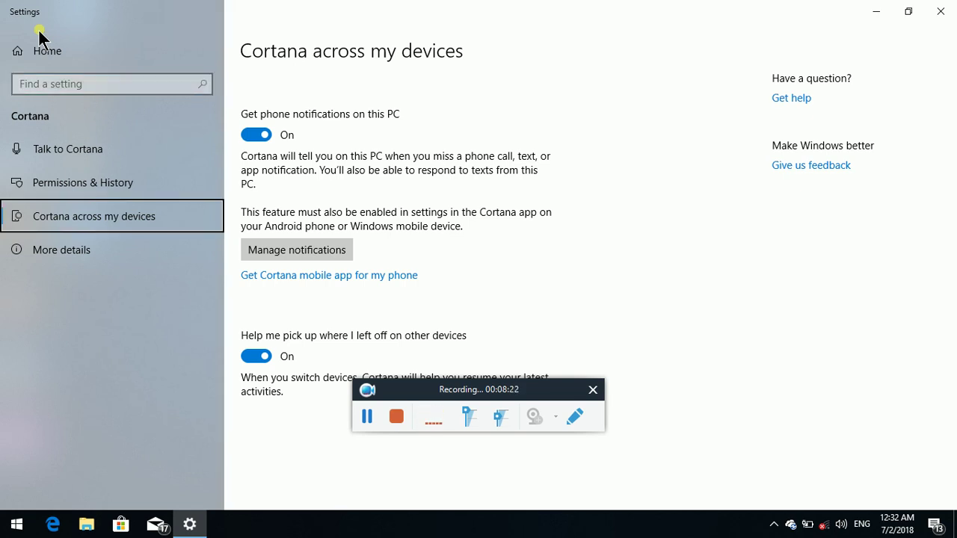
{"action": "key", "text": "Down"}
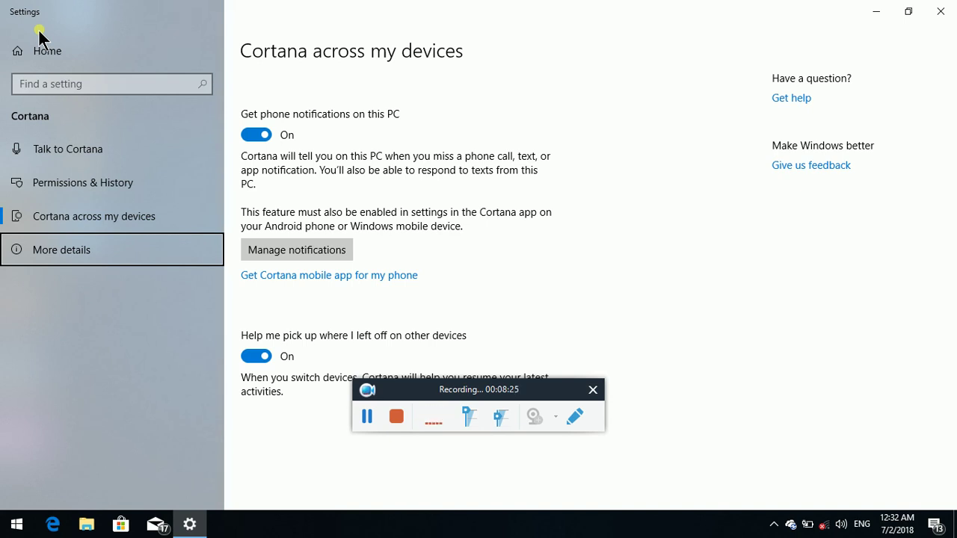
- Open More details and review Privacy Statement, Windows privacy options and Cortana & search links
{"action": "key", "text": "Return"}
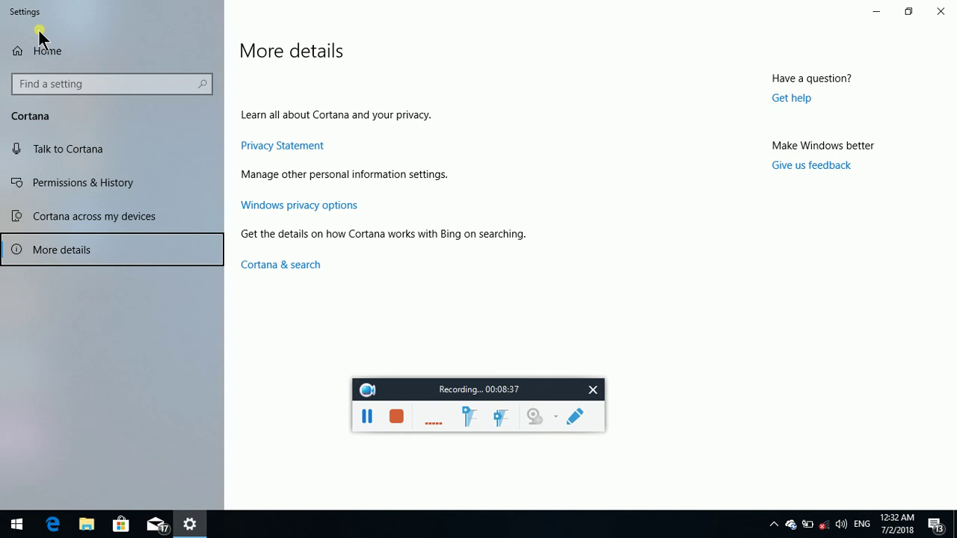
{"action": "key", "text": "Tab"}
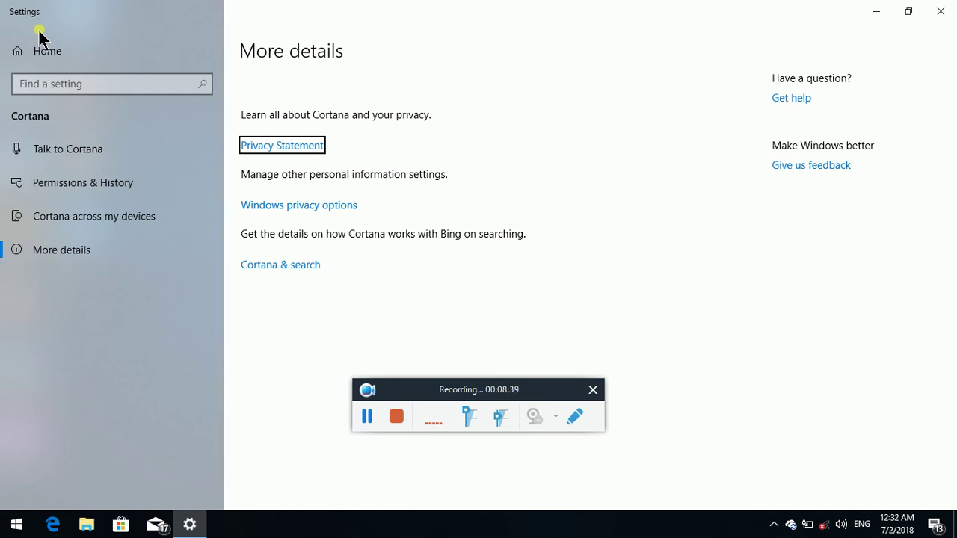
{"action": "key", "text": "Tab"}
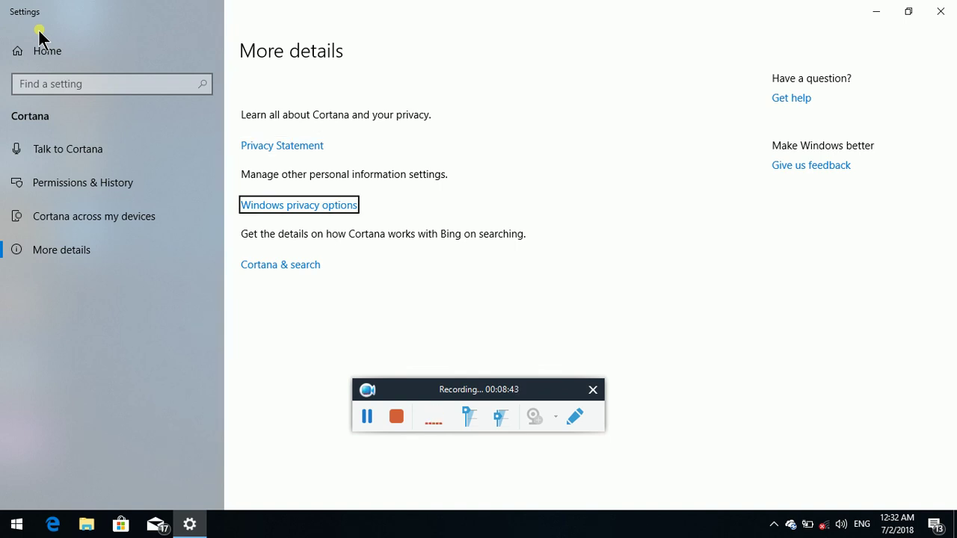
{"action": "key", "text": "Tab"}
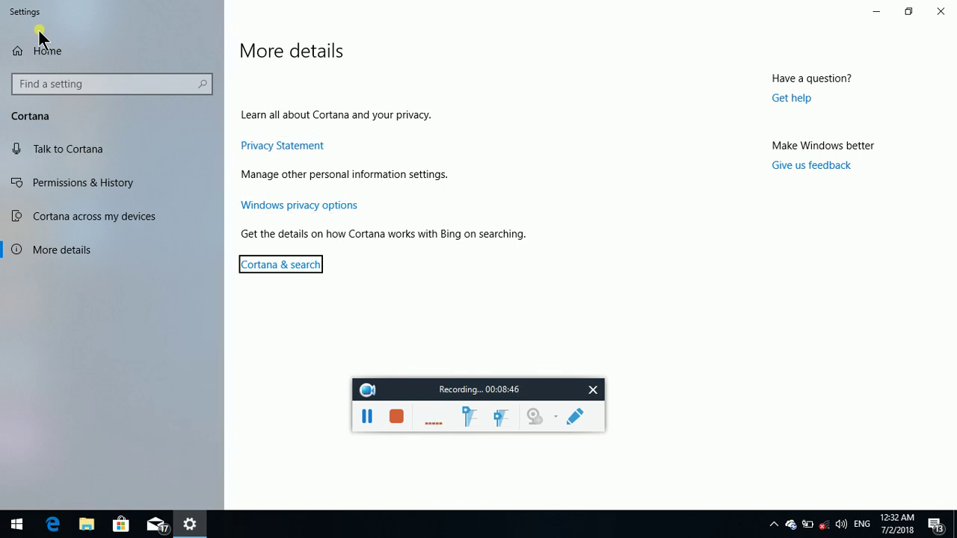
{"action": "key", "text": "Tab"}
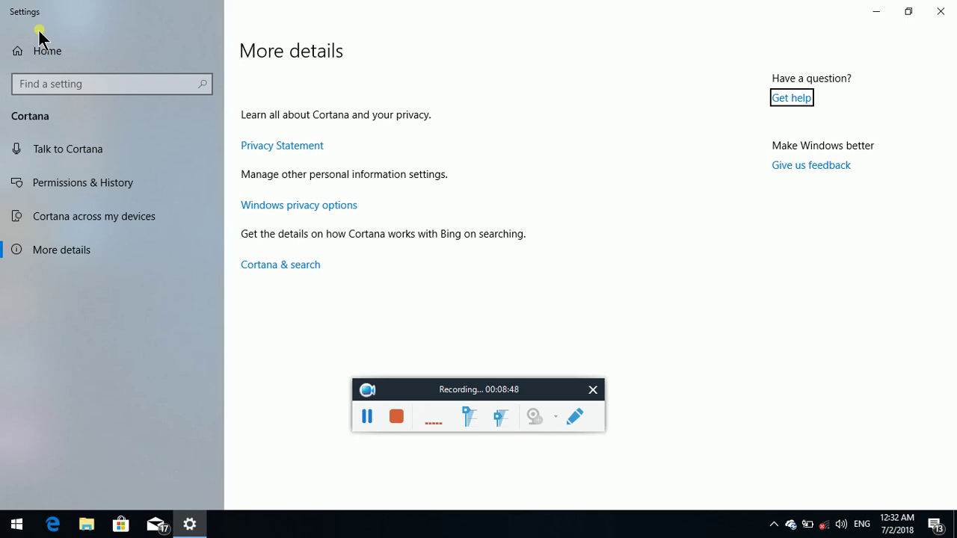
{"action": "key", "text": "Tab"}
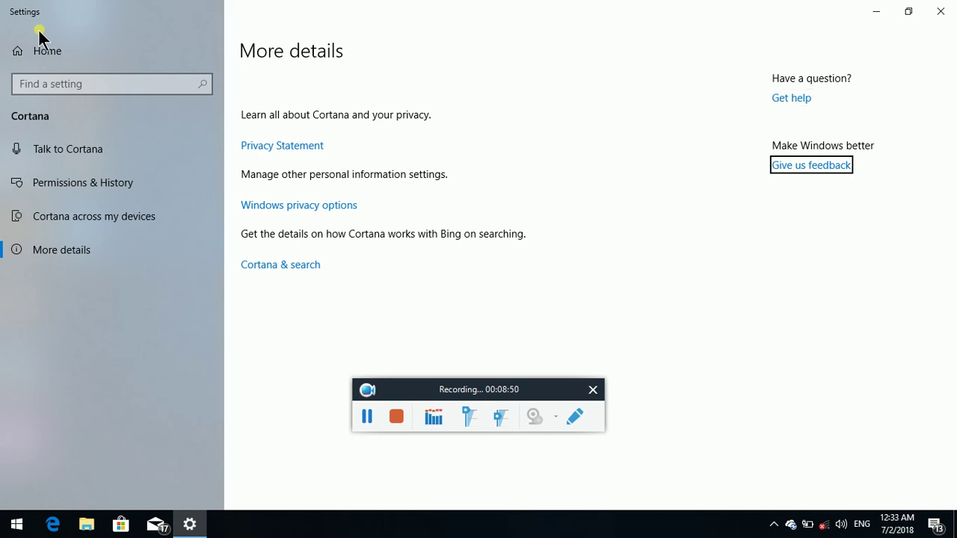
- Close Windows Settings with Alt+F4 to return to the desktop
{"action": "key", "text": "Tab"}
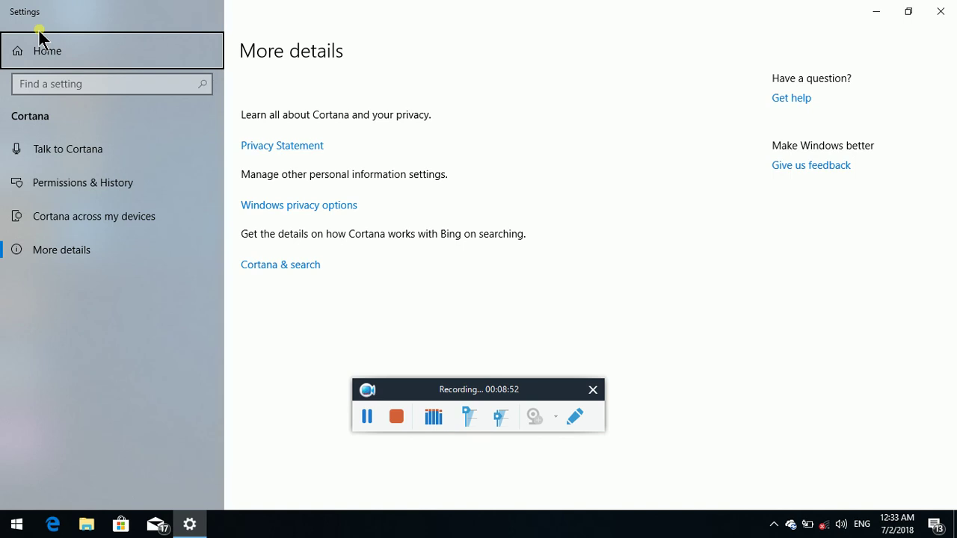
{"action": "key", "text": "Tab"}
{"action": "key", "text": "Tab"}
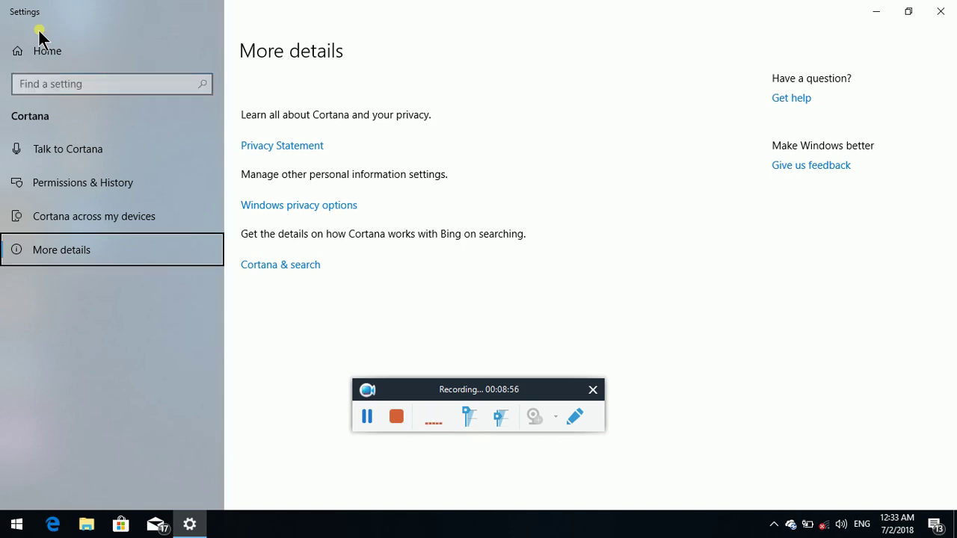
{"action": "key", "text": "alt+F4"}
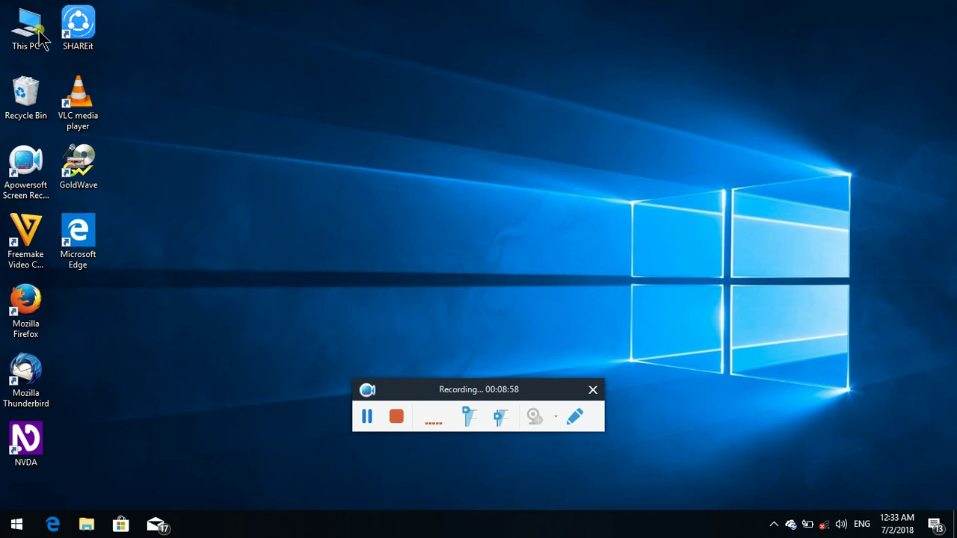